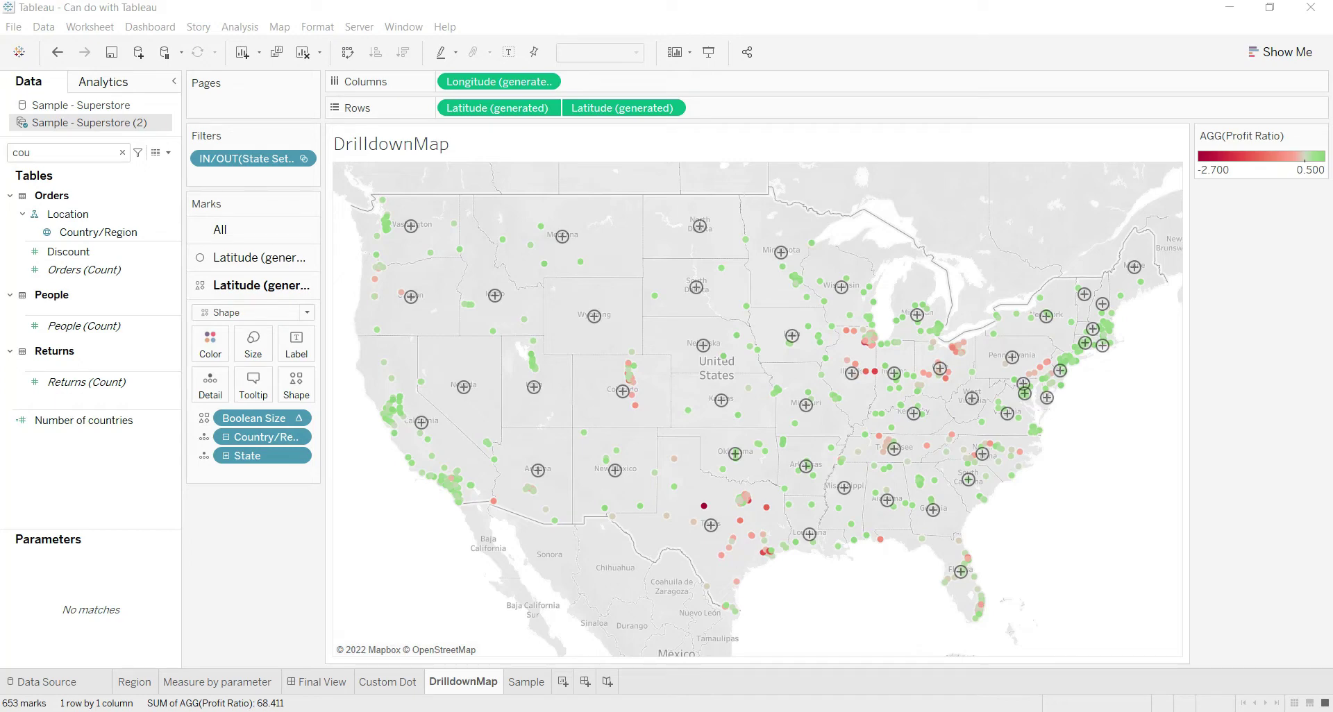
Drill into Colorado and then Texas on the finished map, backing out to the full US each time.
click(623, 396)
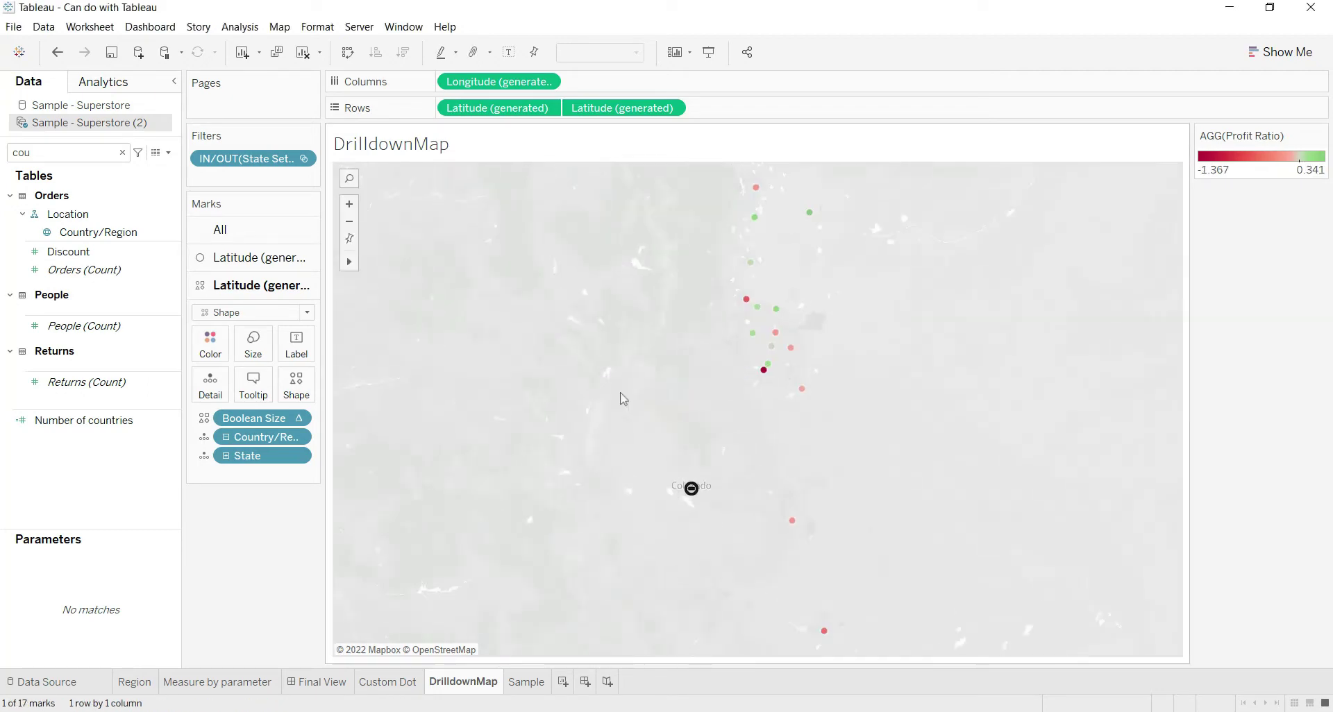
mouse_move(690, 494)
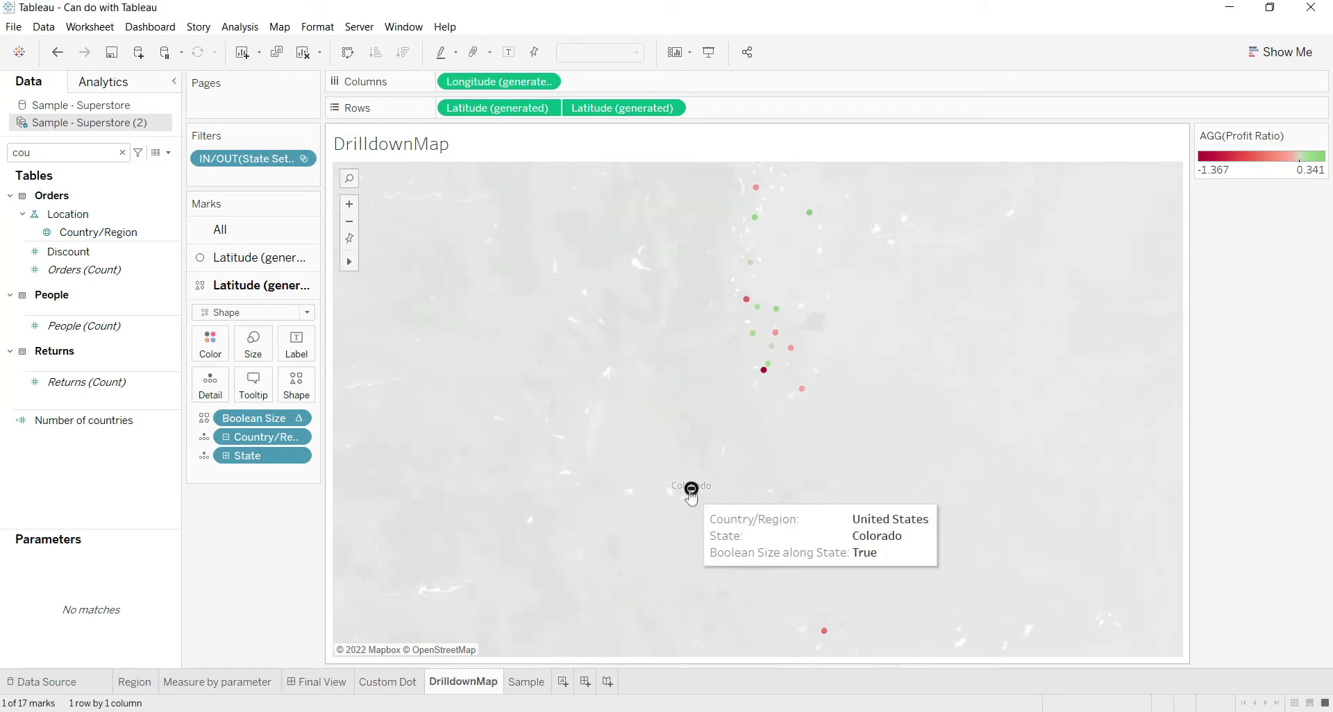
click(691, 490)
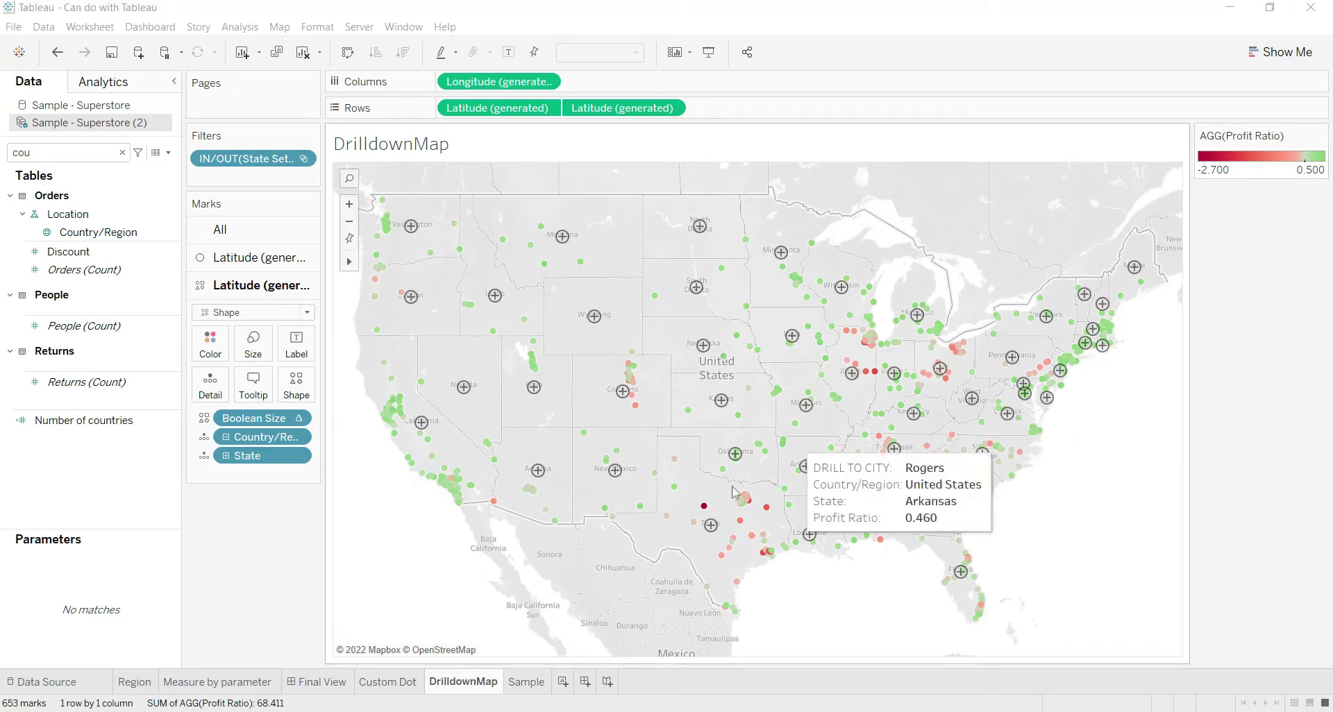
click(710, 526)
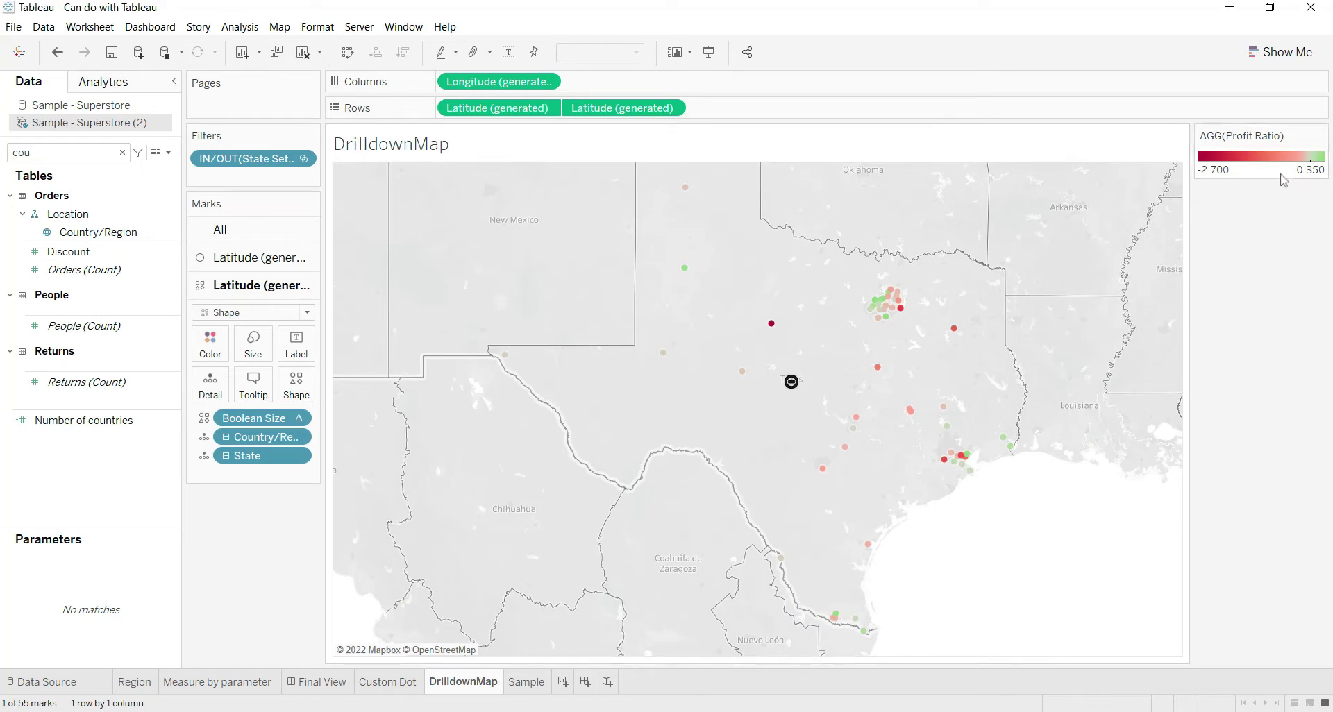
click(790, 384)
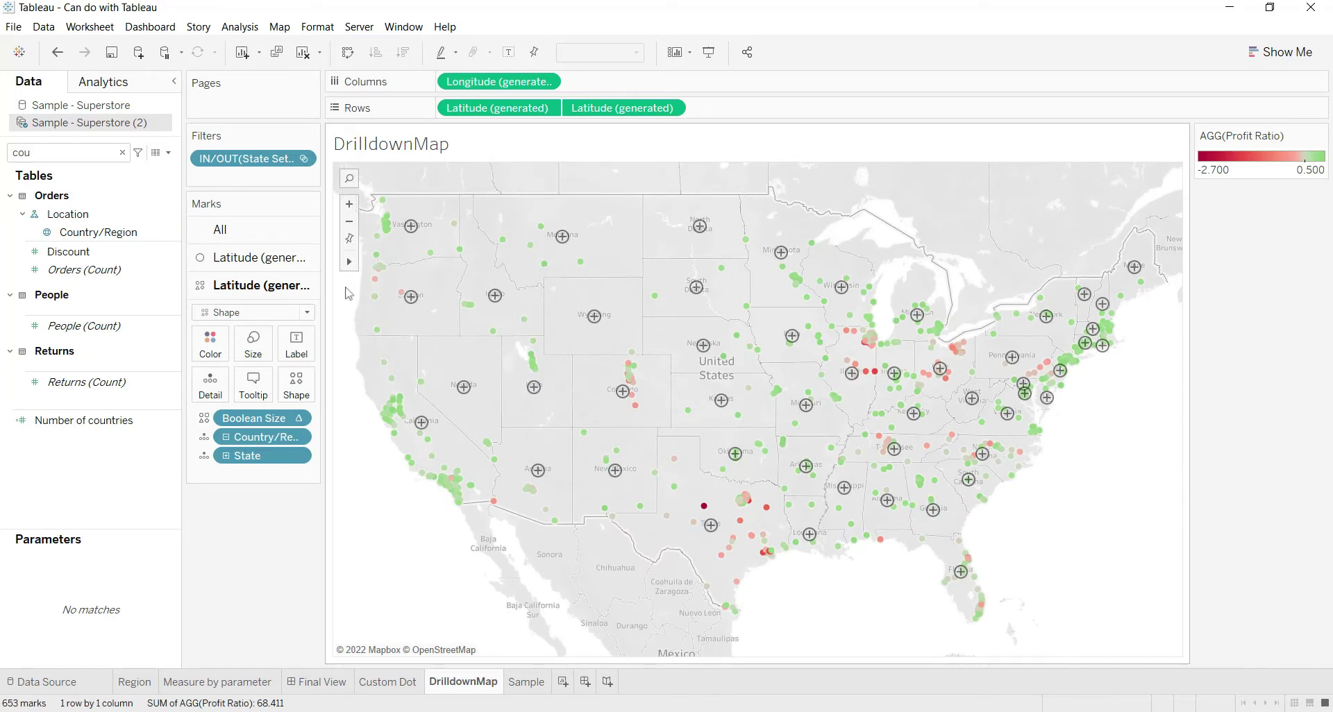
Zoom the map in on central Texas with the map tools, then reset to the full US view.
click(350, 261)
click(719, 533)
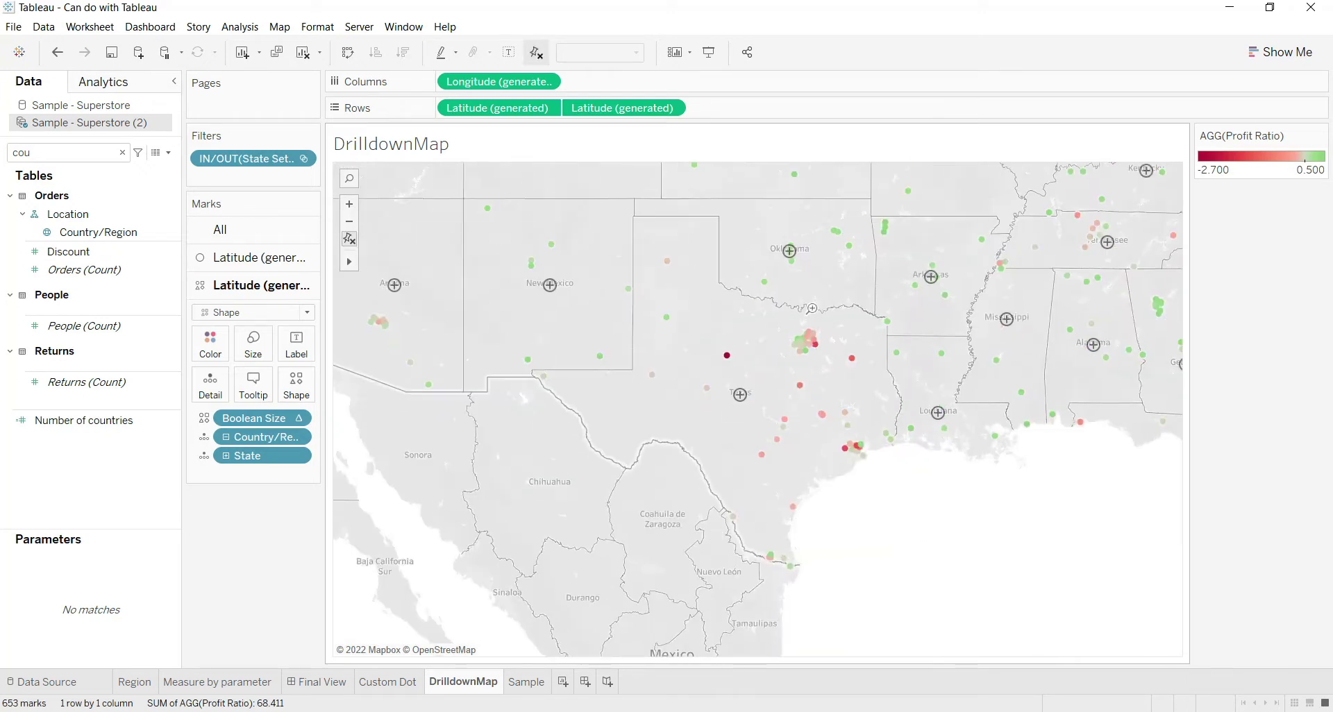
click(751, 368)
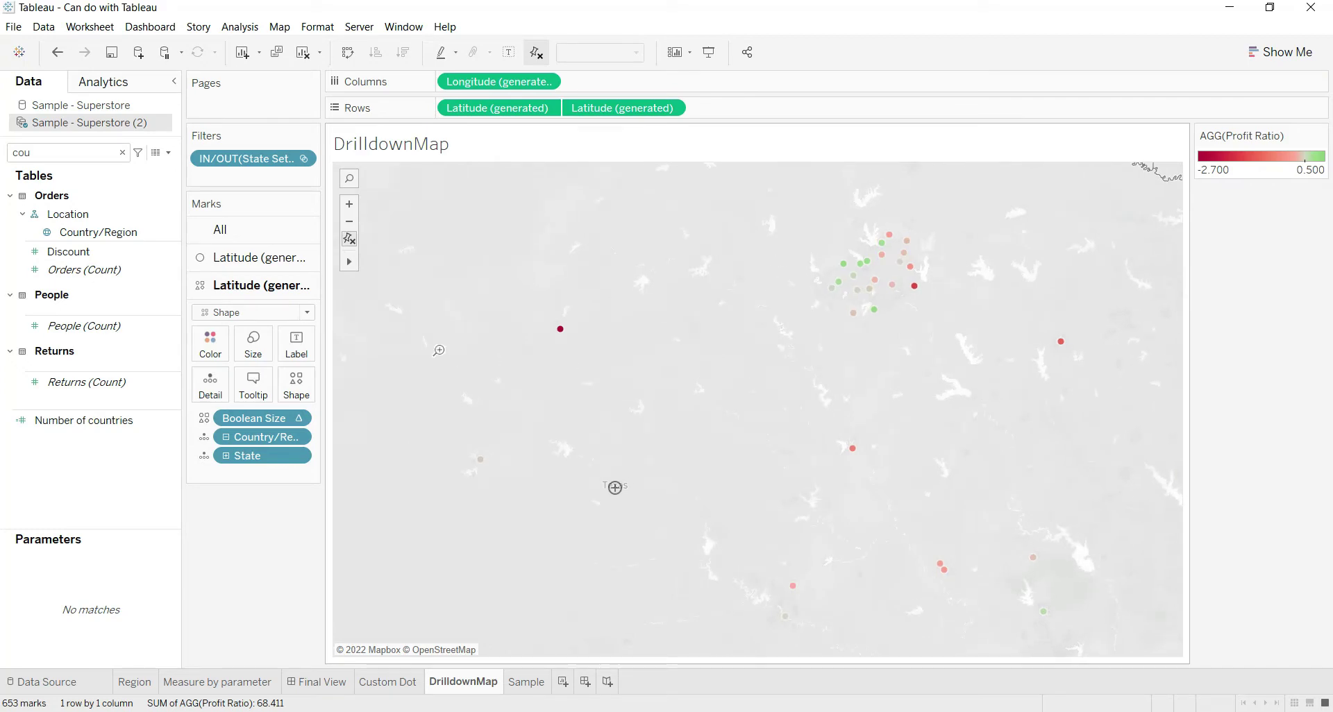
click(350, 240)
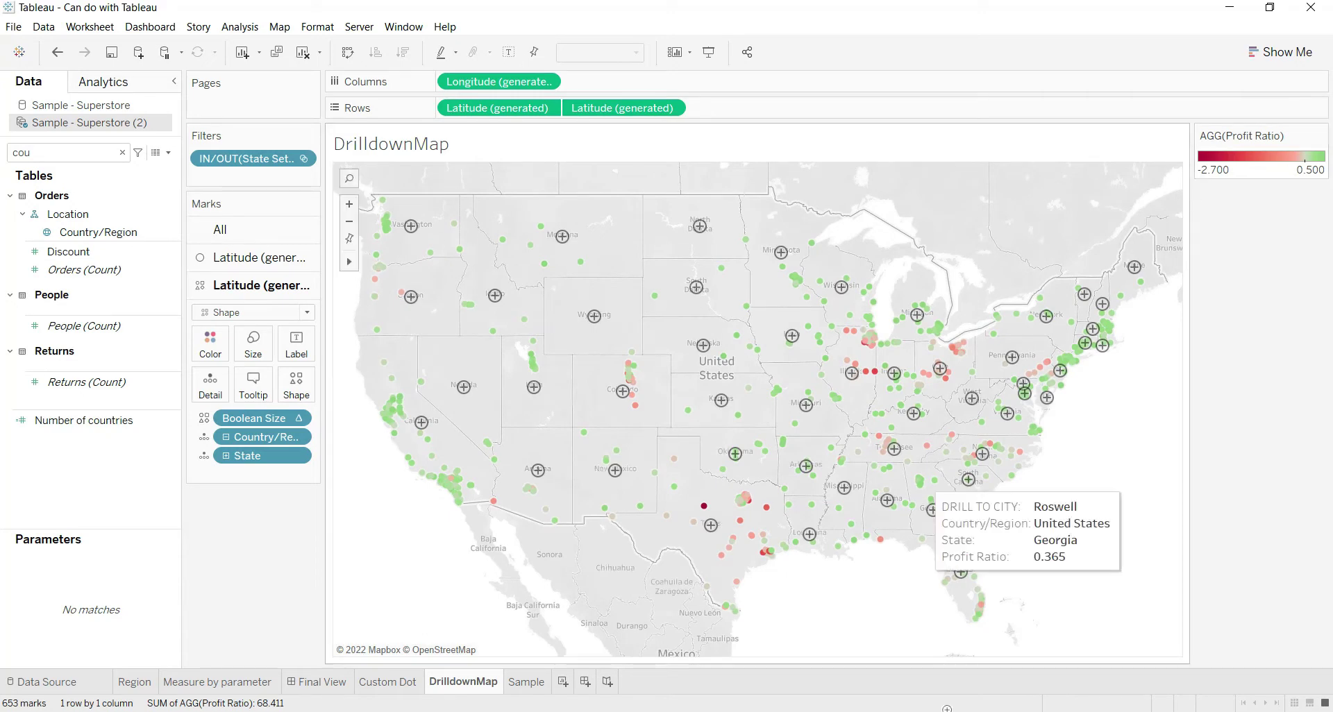
Show the map in F7 presentation mode and radially select the marks in one area.
key(F7)
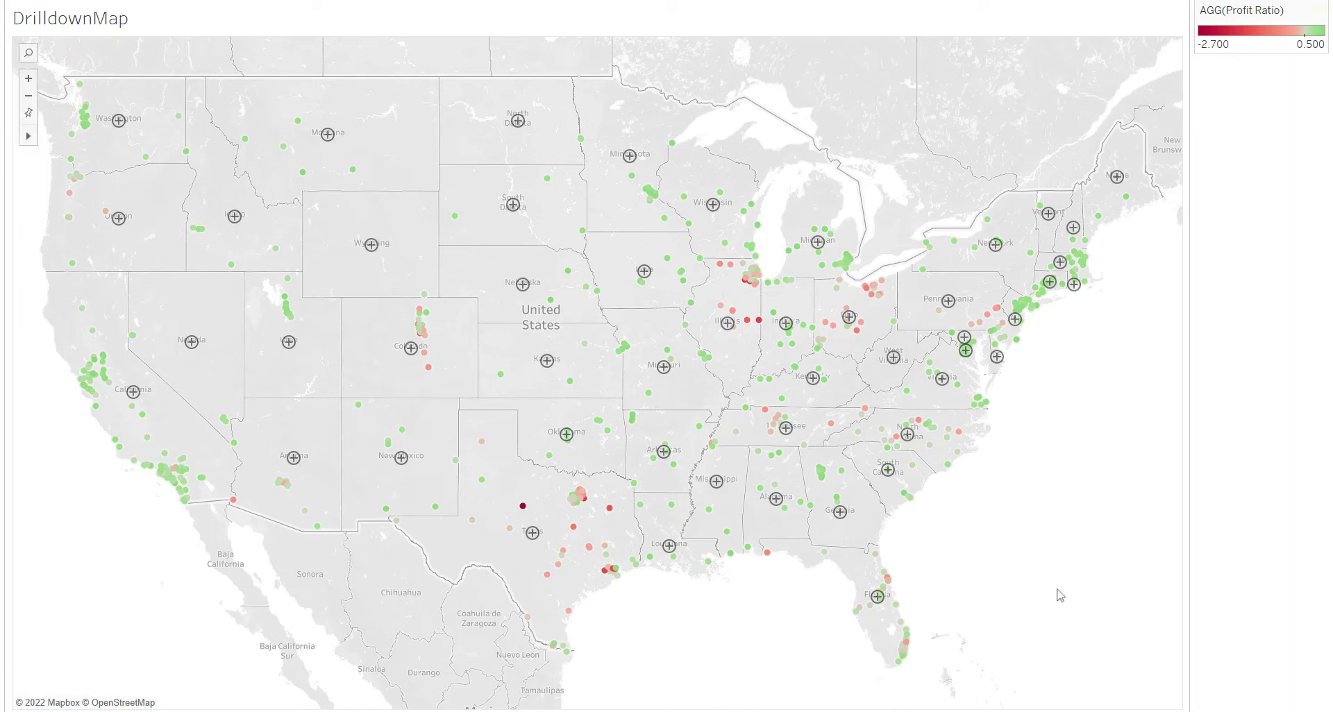
drag(493, 264, 546, 334)
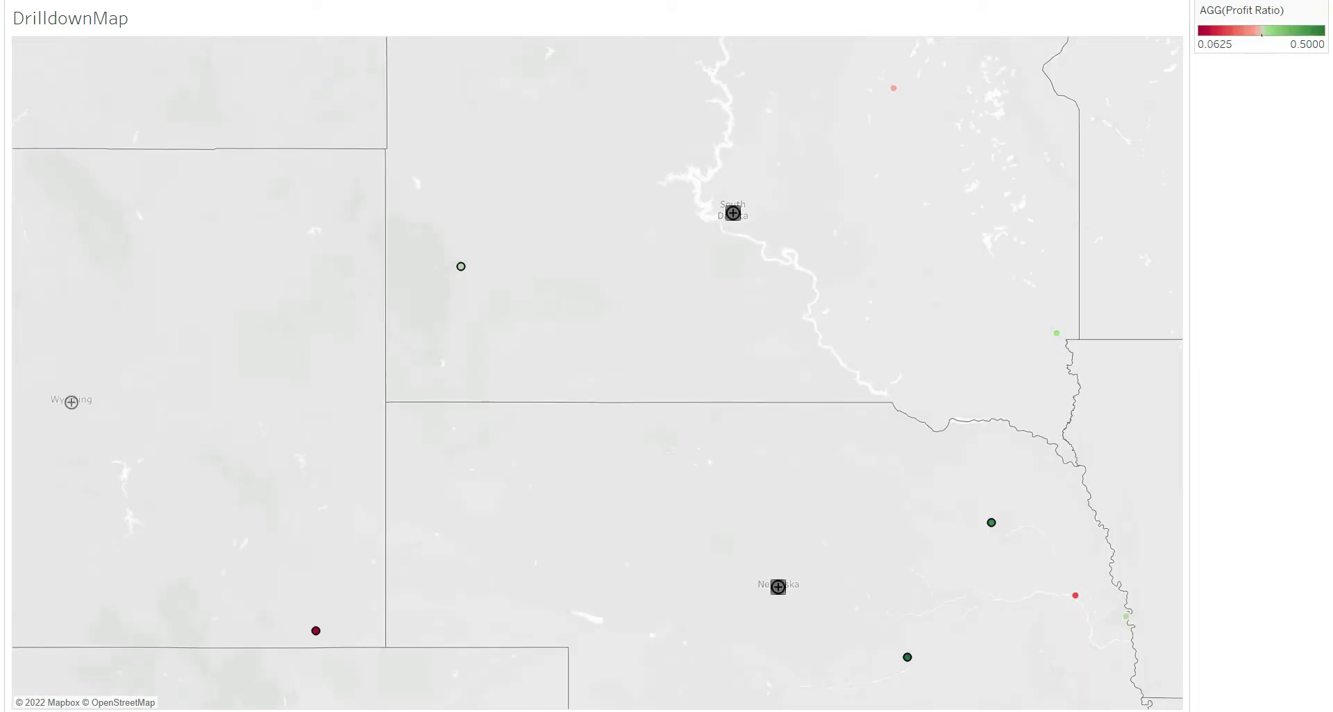
mouse_move(30, 114)
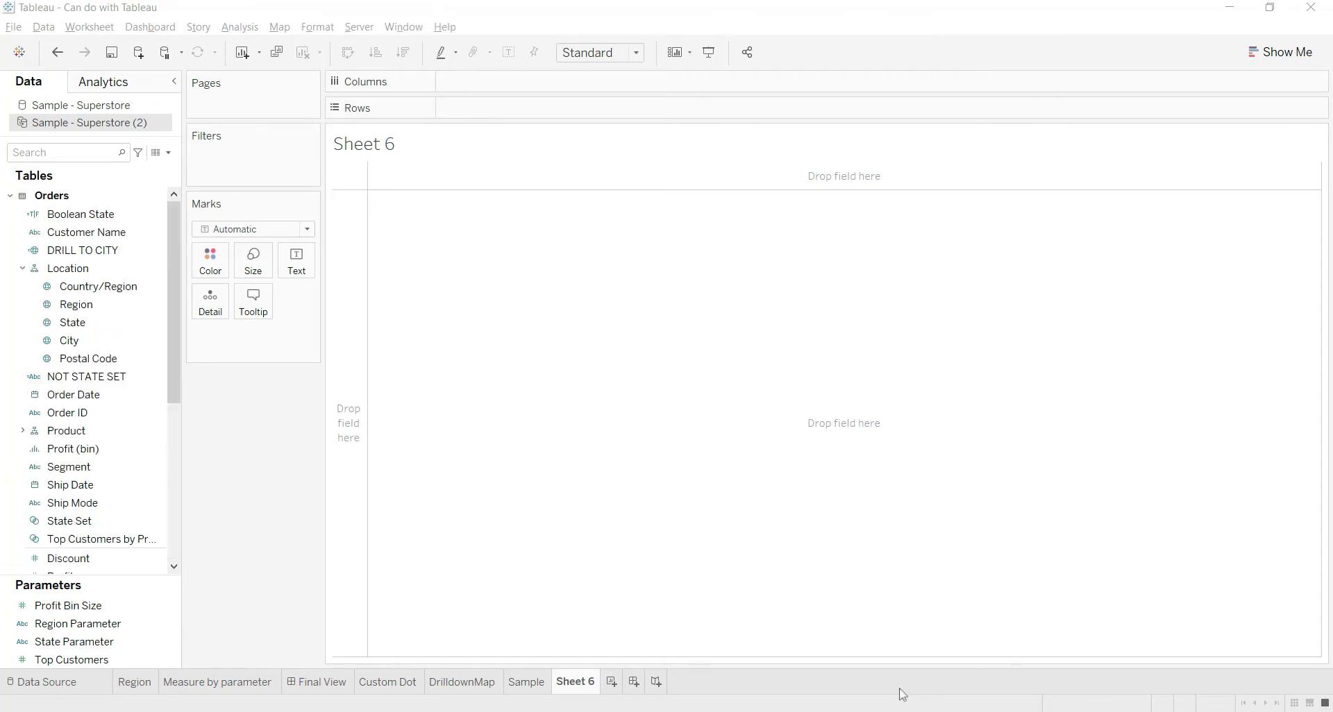
Build a state map from State and add a second Latitude (generated) layer to Rows.
double_click(73, 323)
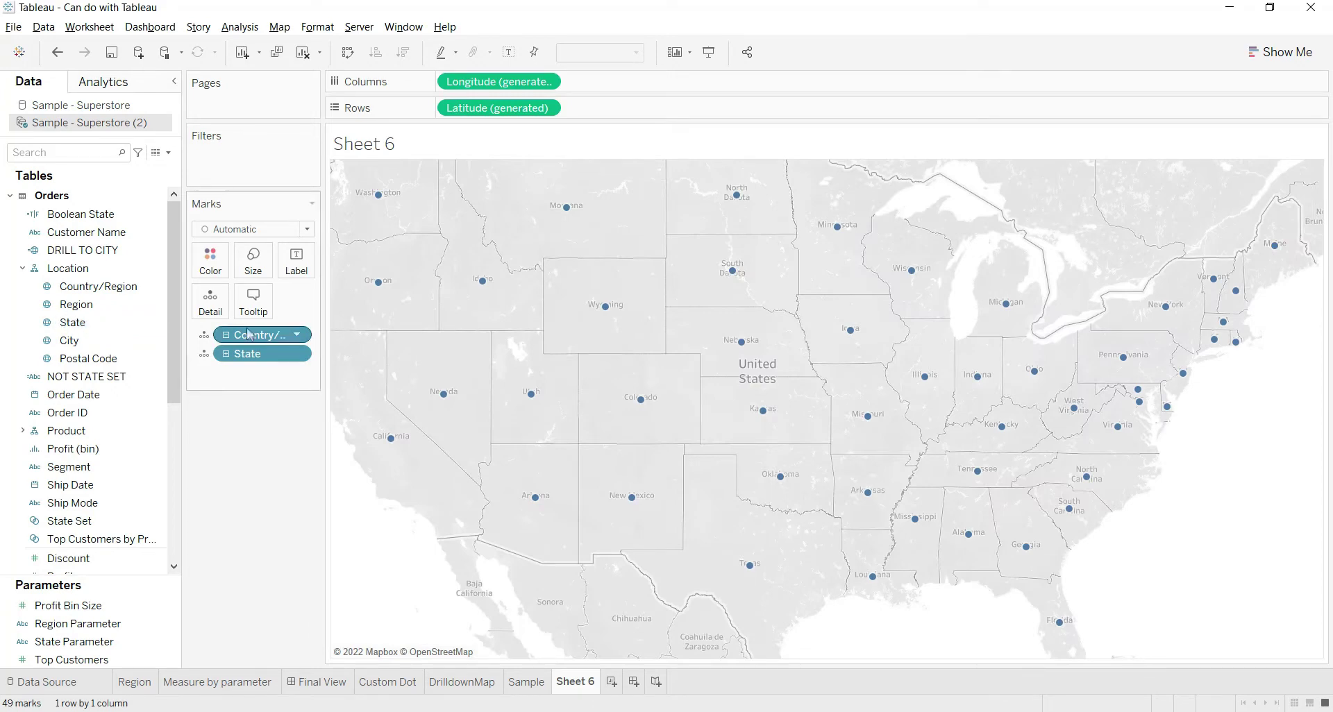
scroll(141, 489, down, 5)
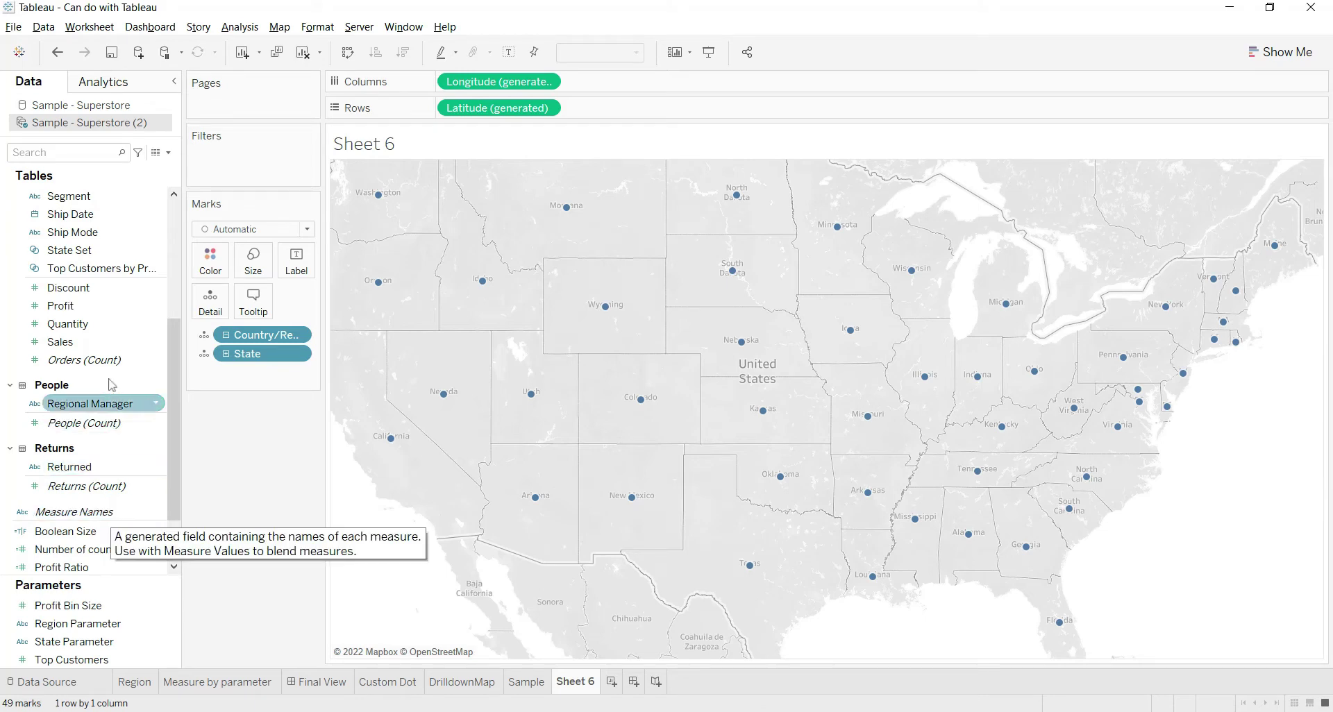
scroll(104, 361, up, 5)
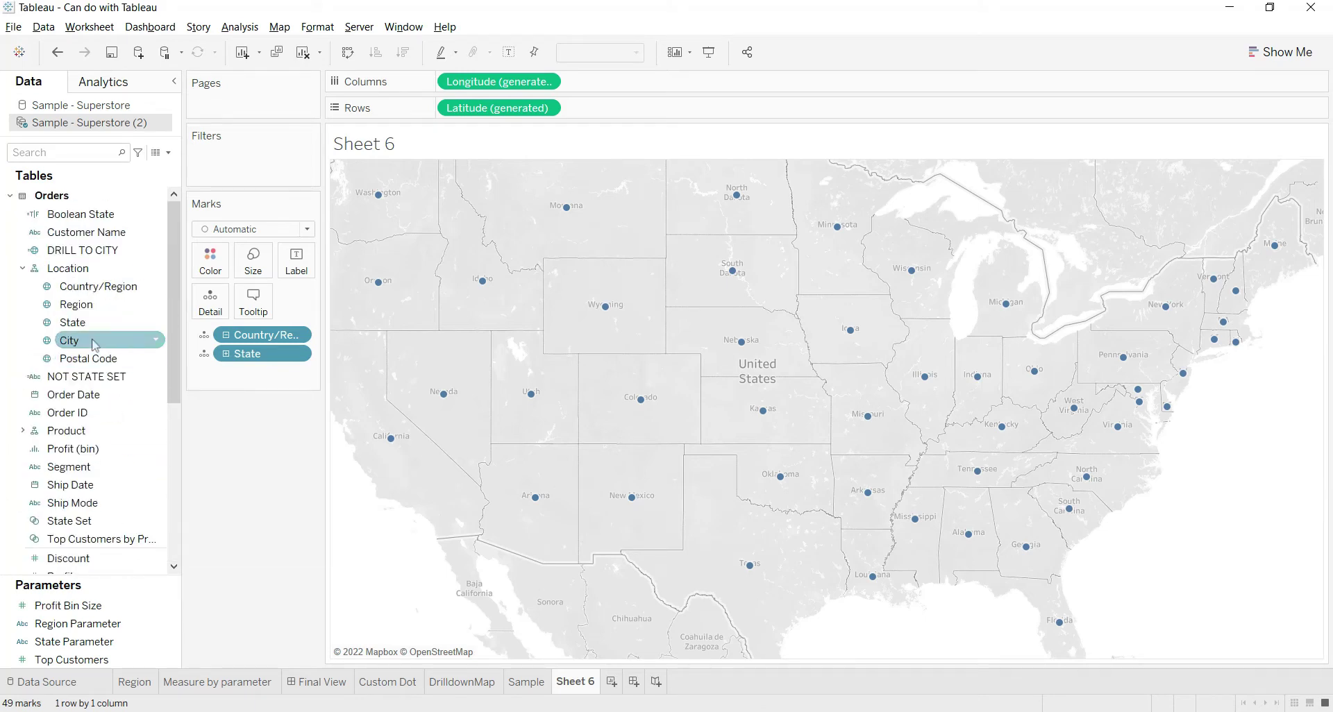
scroll(96, 345, down, 7)
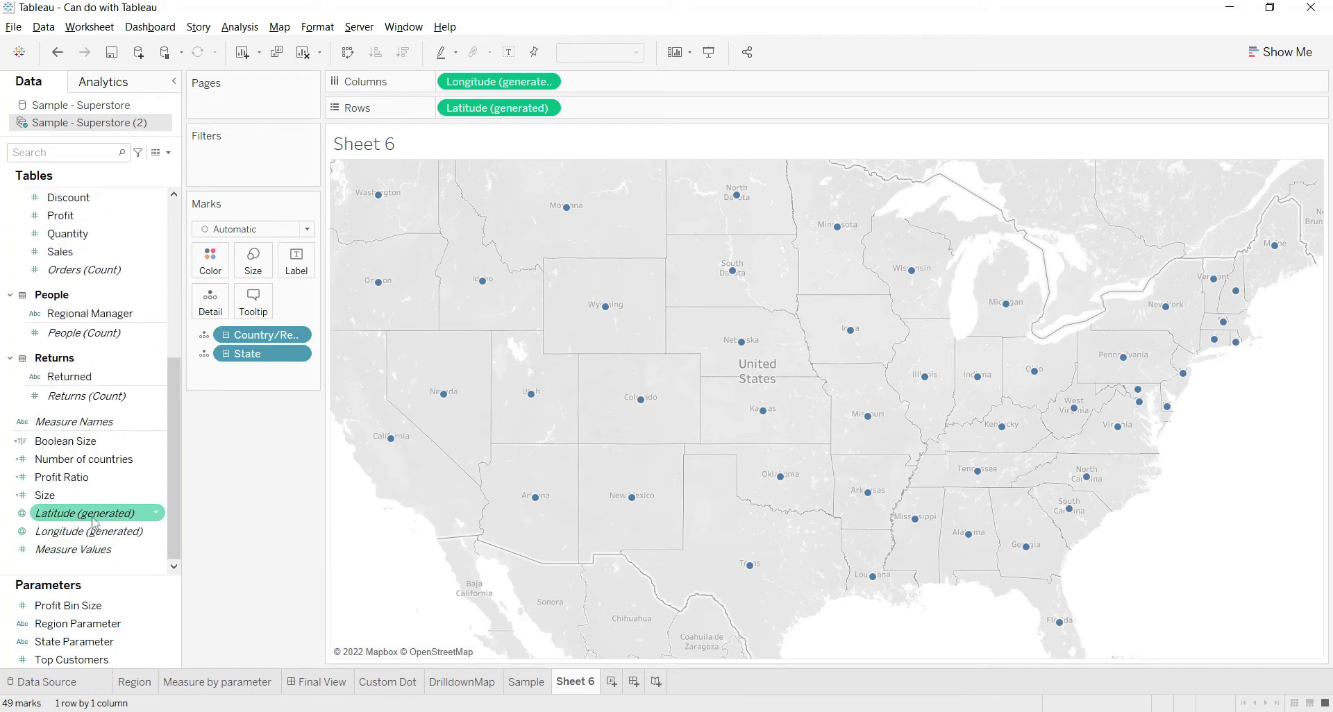
drag(95, 522, 624, 117)
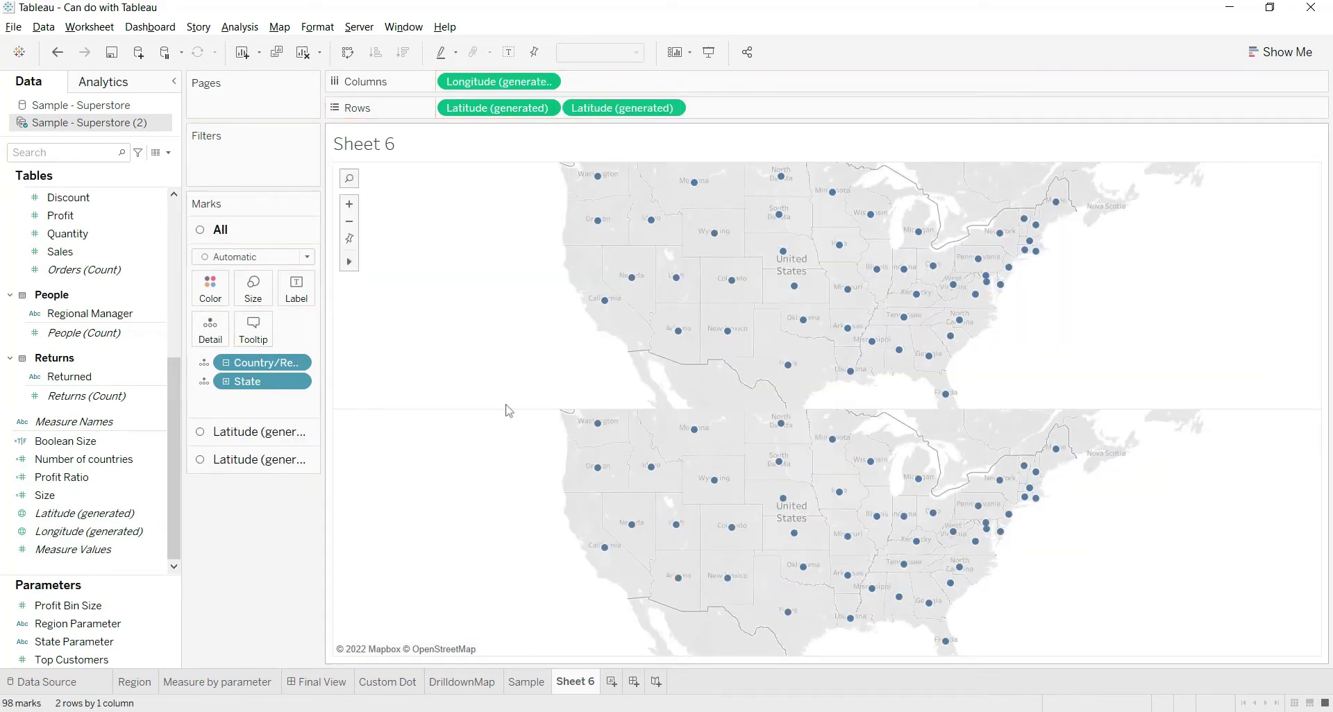
Expand State to City on the first latitude layer, then select and clear California.
click(287, 441)
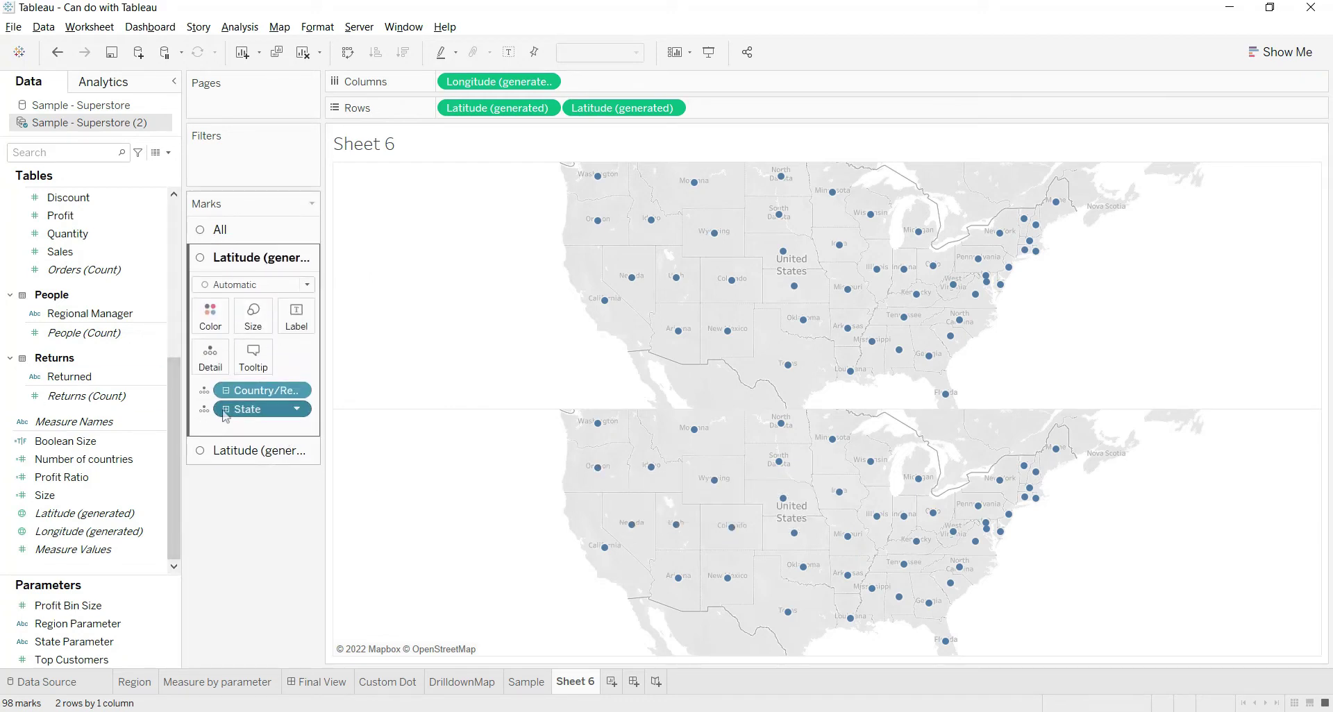
click(225, 410)
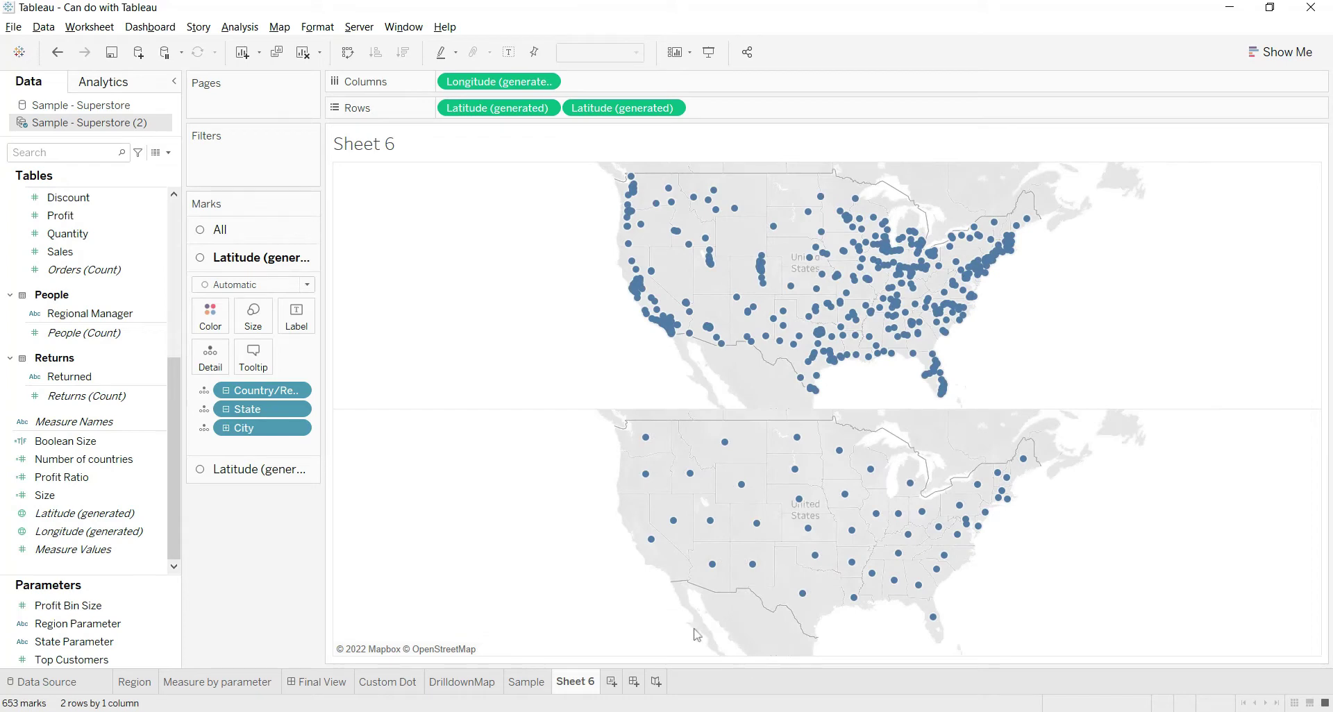
click(652, 542)
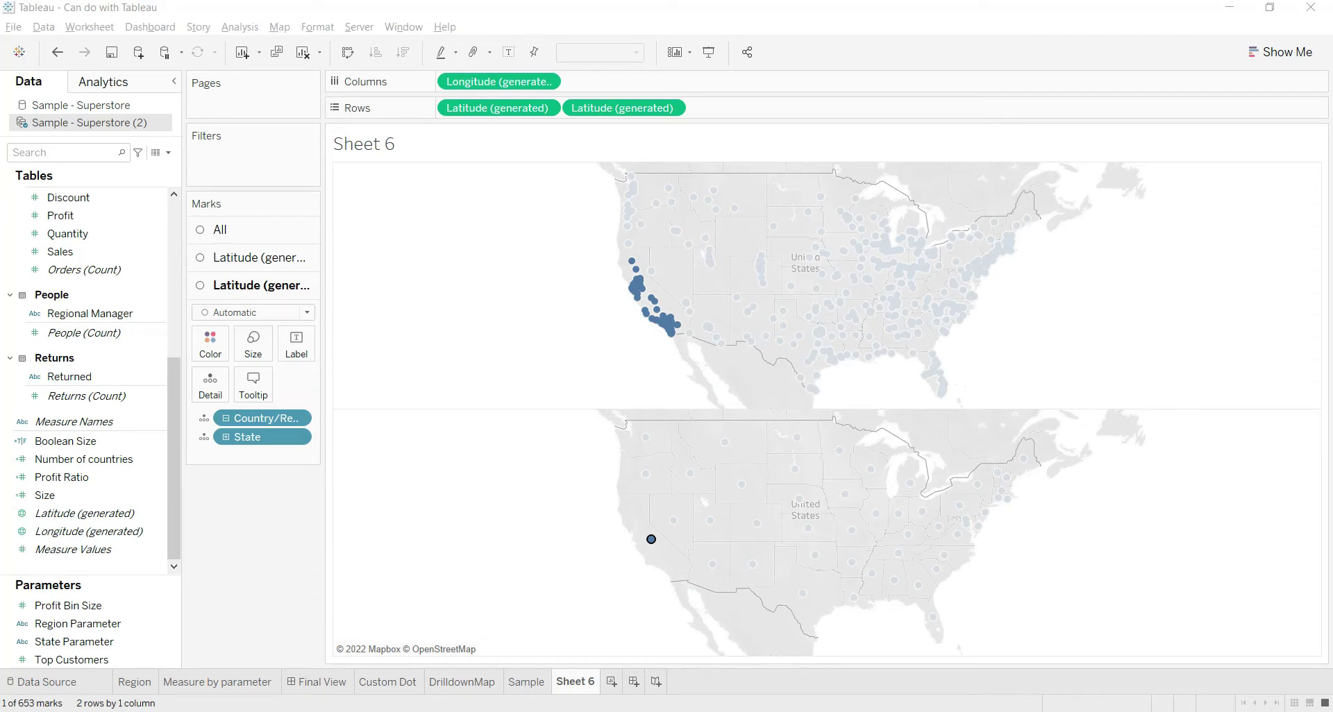
click(1195, 533)
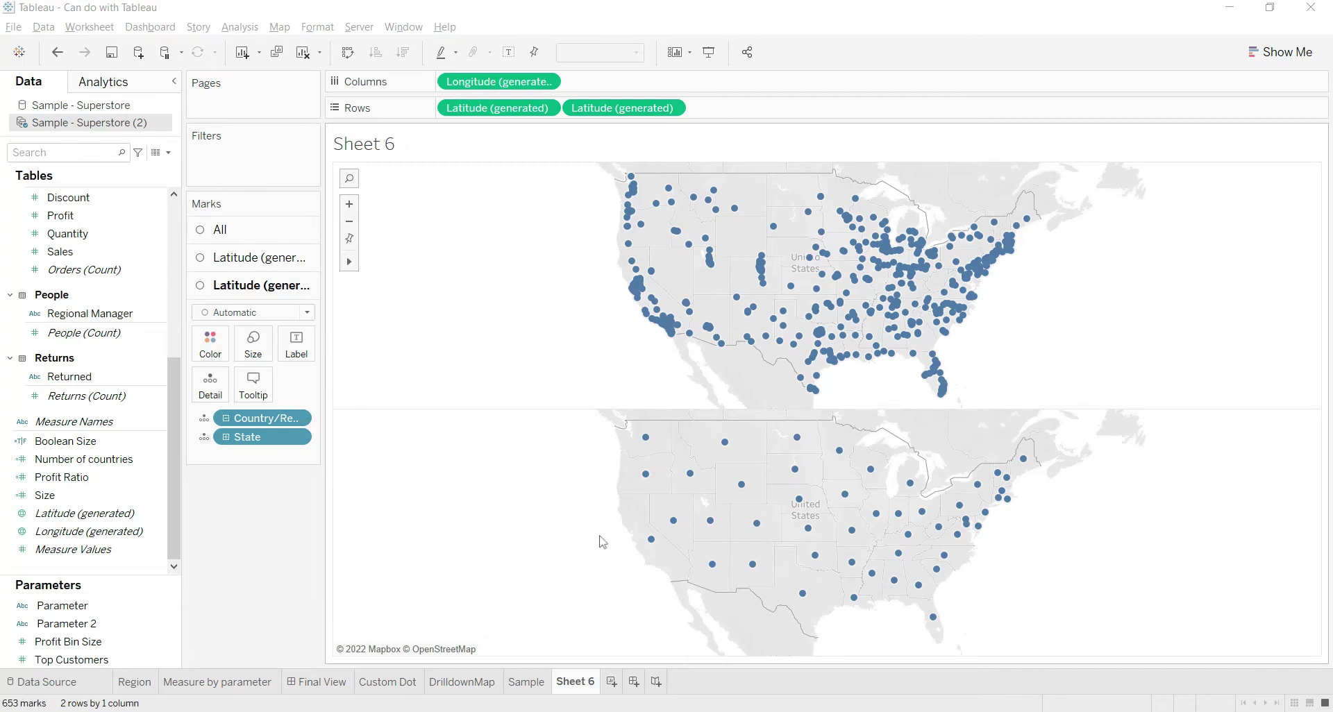
Create a set named State Set from the State field with no states selected.
scroll(124, 265, up, 5)
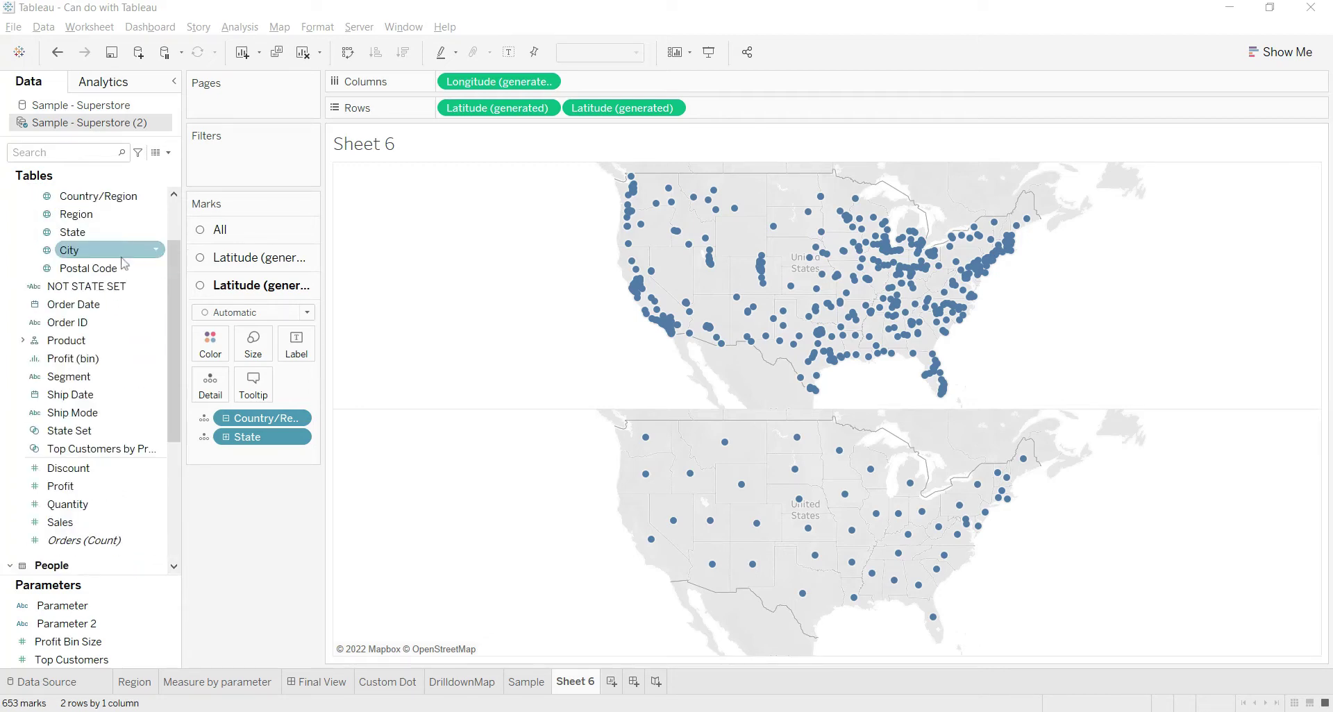
right_click(107, 238)
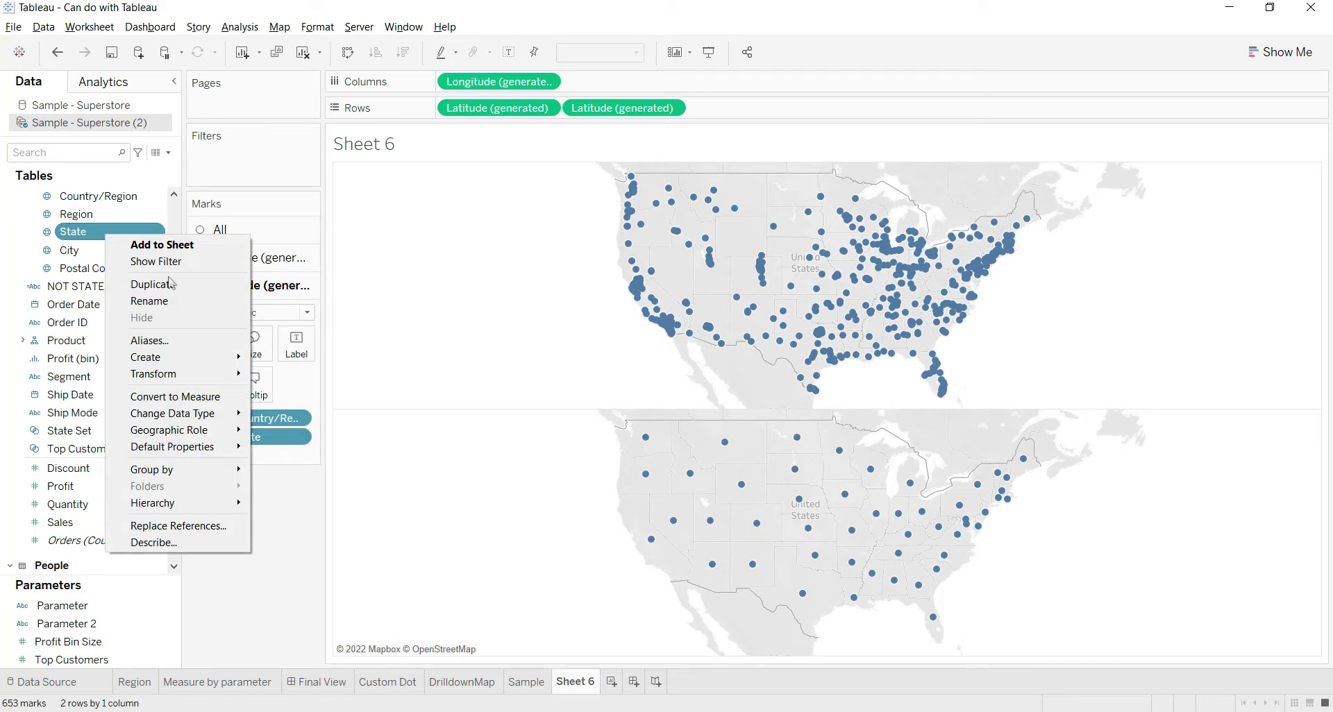
mouse_move(224, 359)
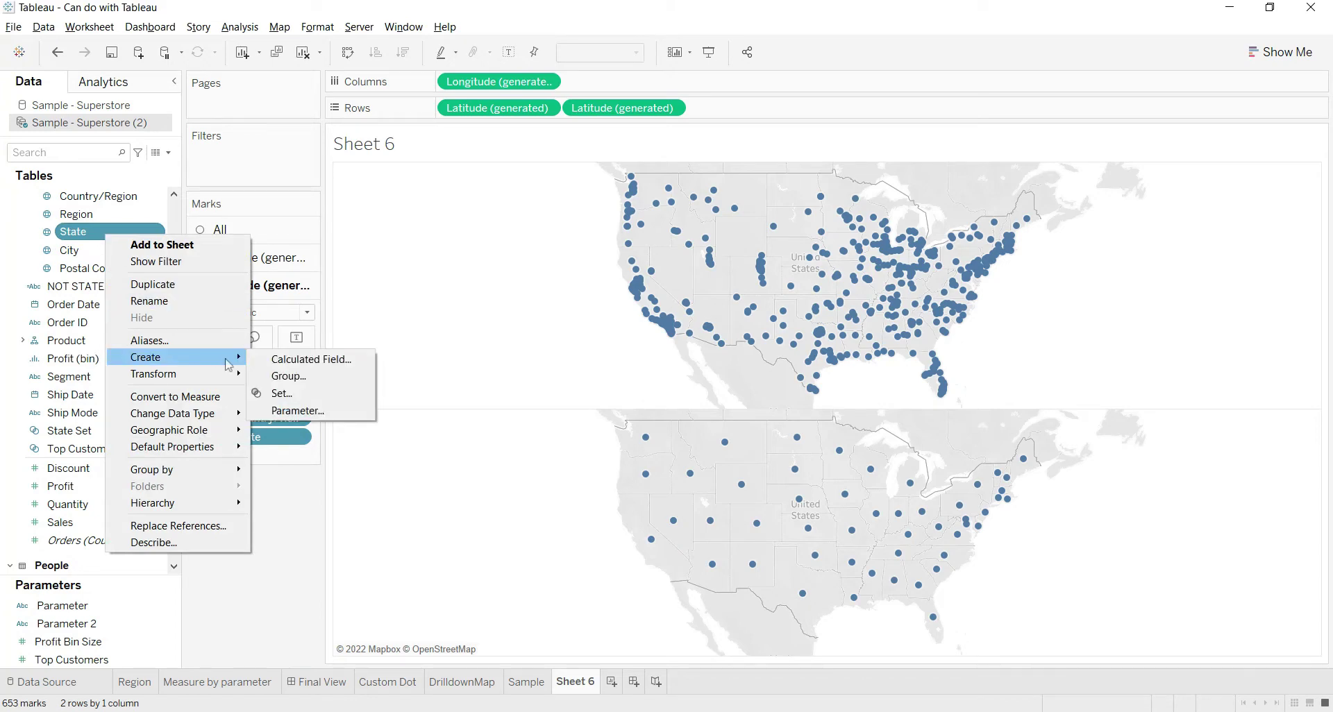
click(294, 394)
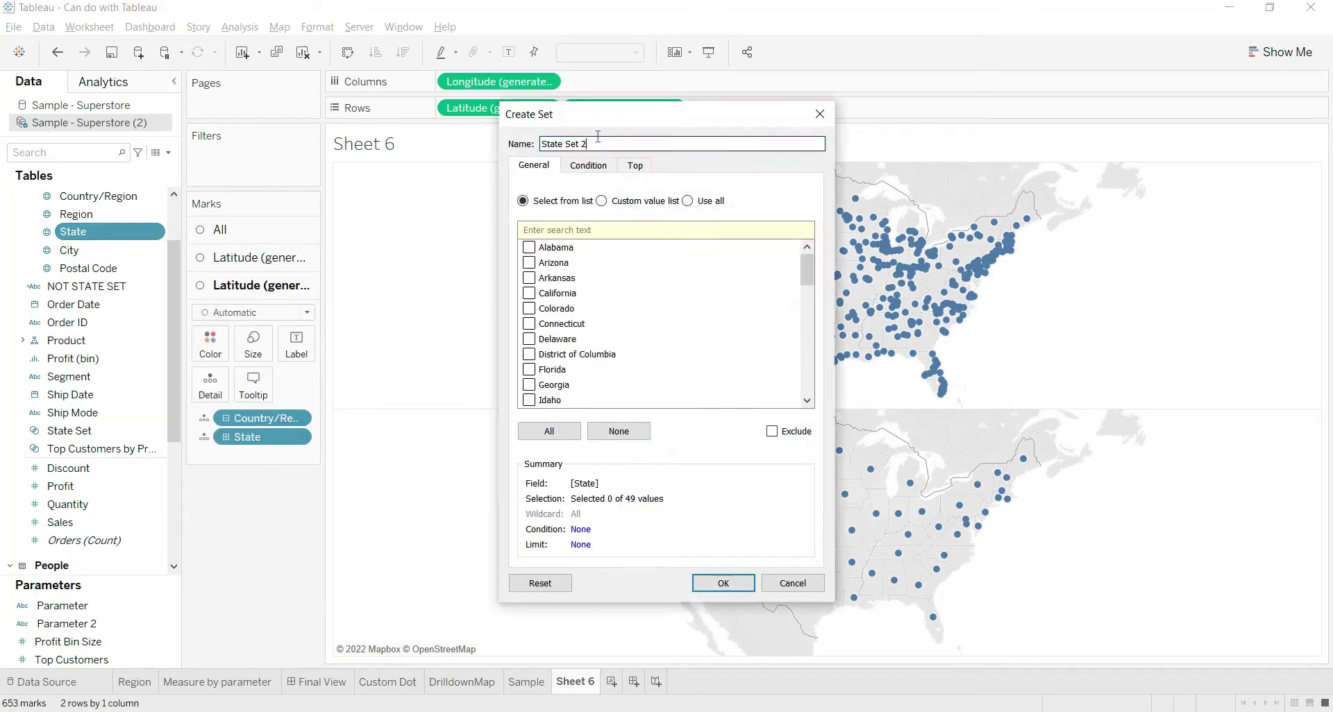
key(BackSpace)
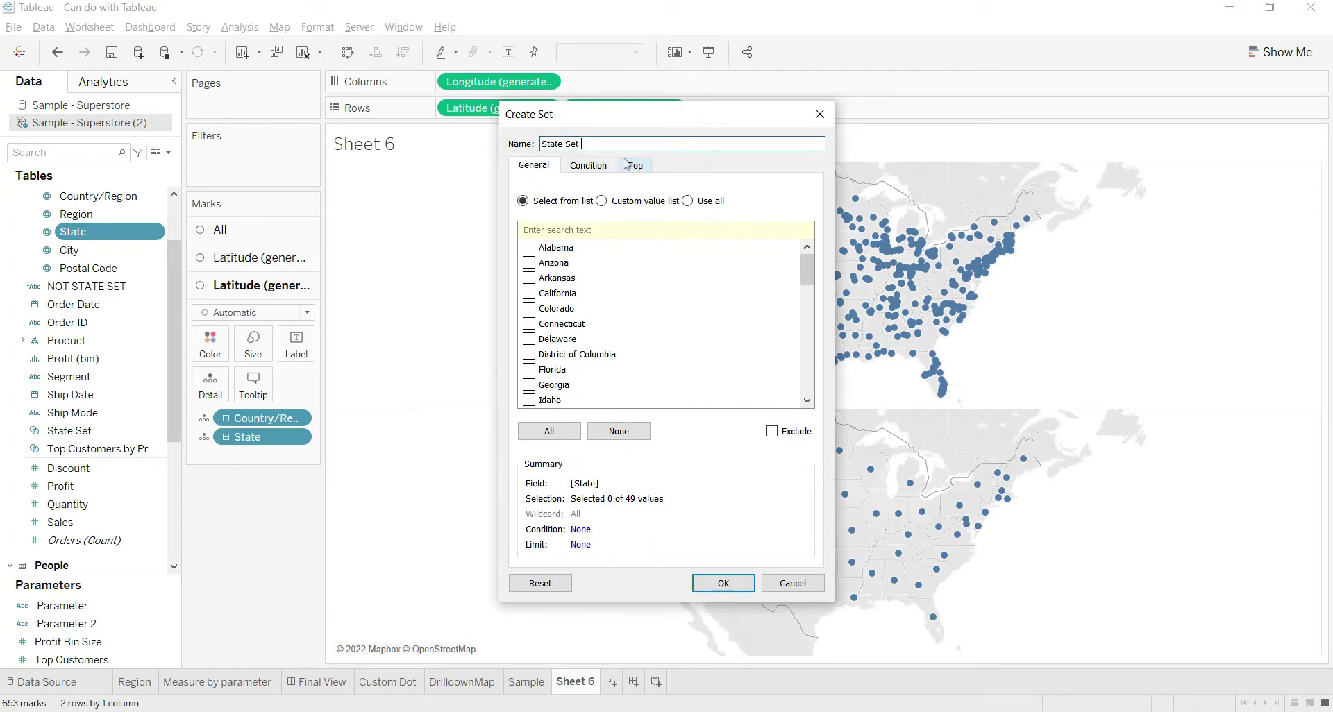
key(Return)
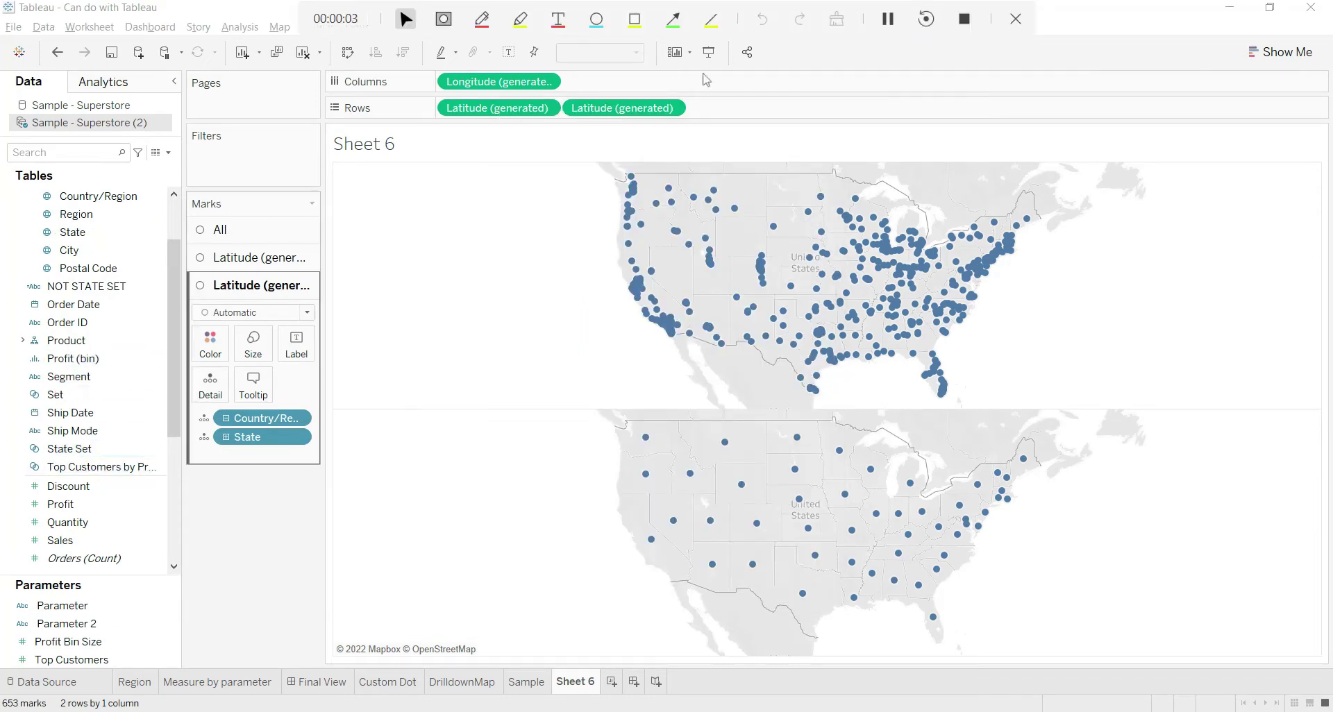
click(888, 19)
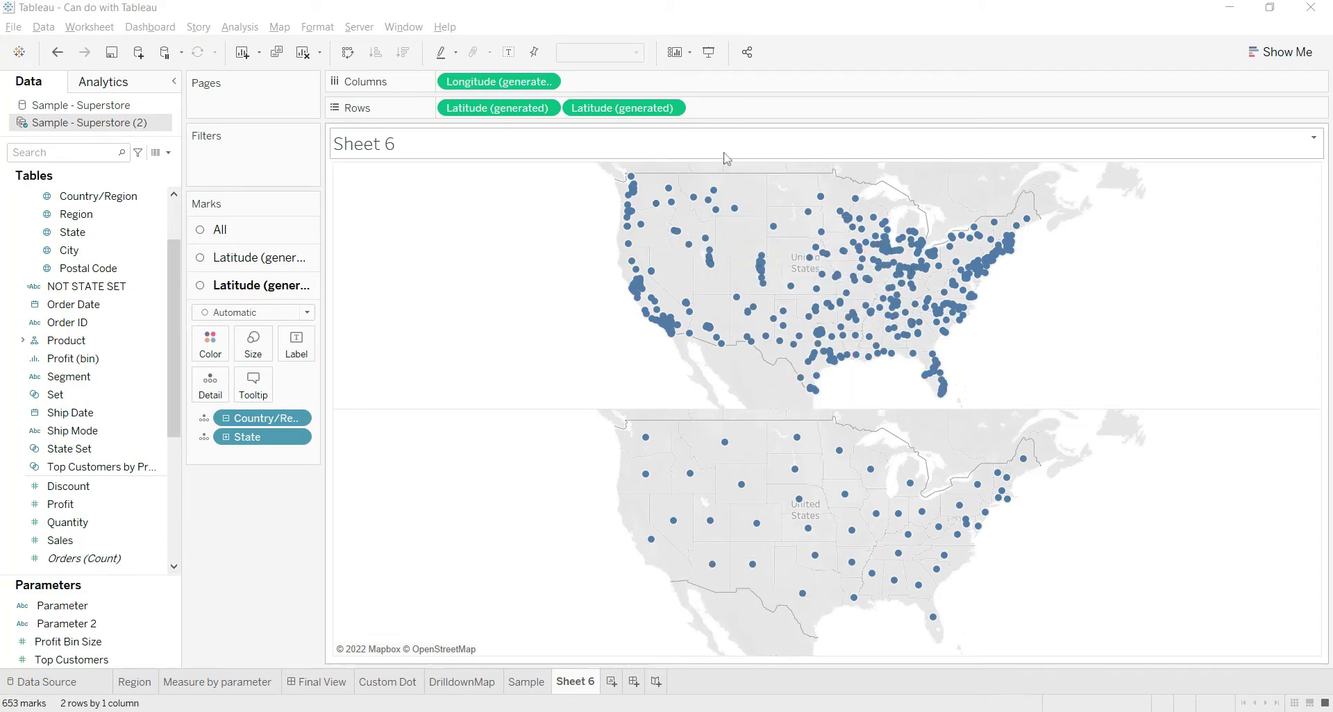
Start a calculated field from State Set with the formula if [State Set] then [City] end.
right_click(68, 449)
mouse_move(227, 320)
click(293, 317)
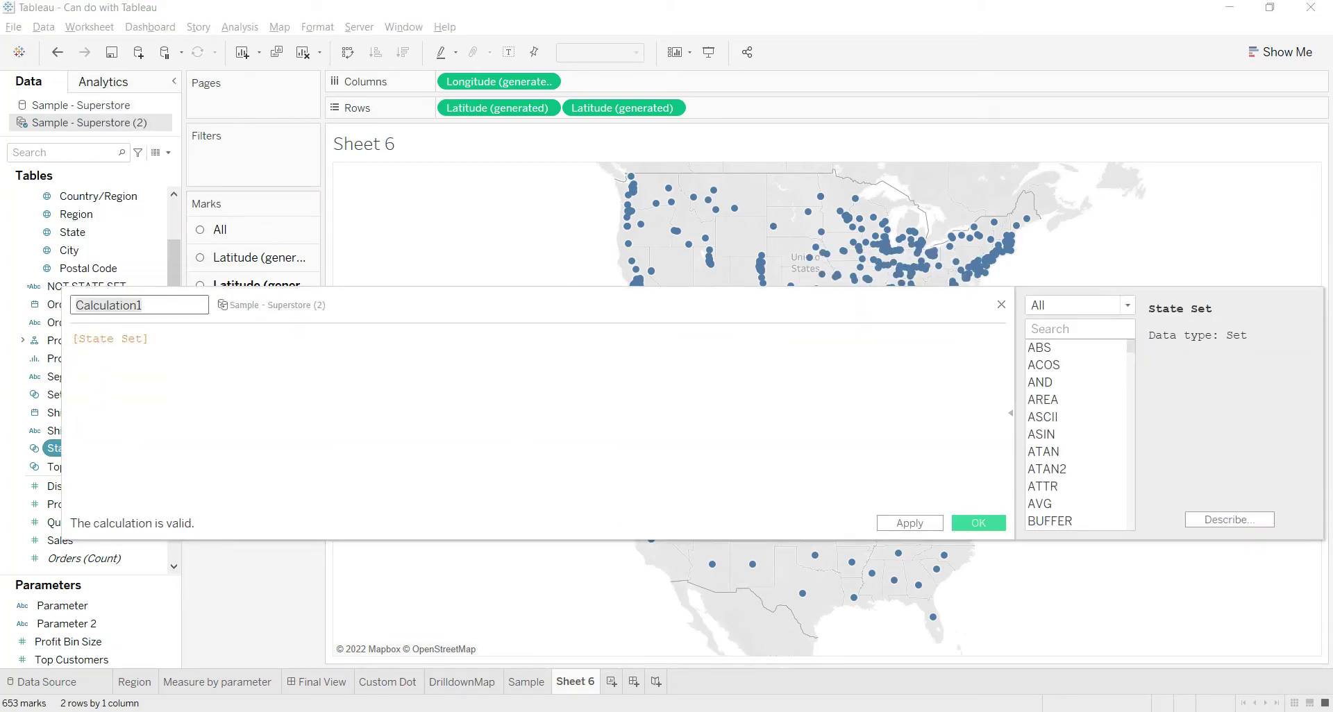
click(135, 347)
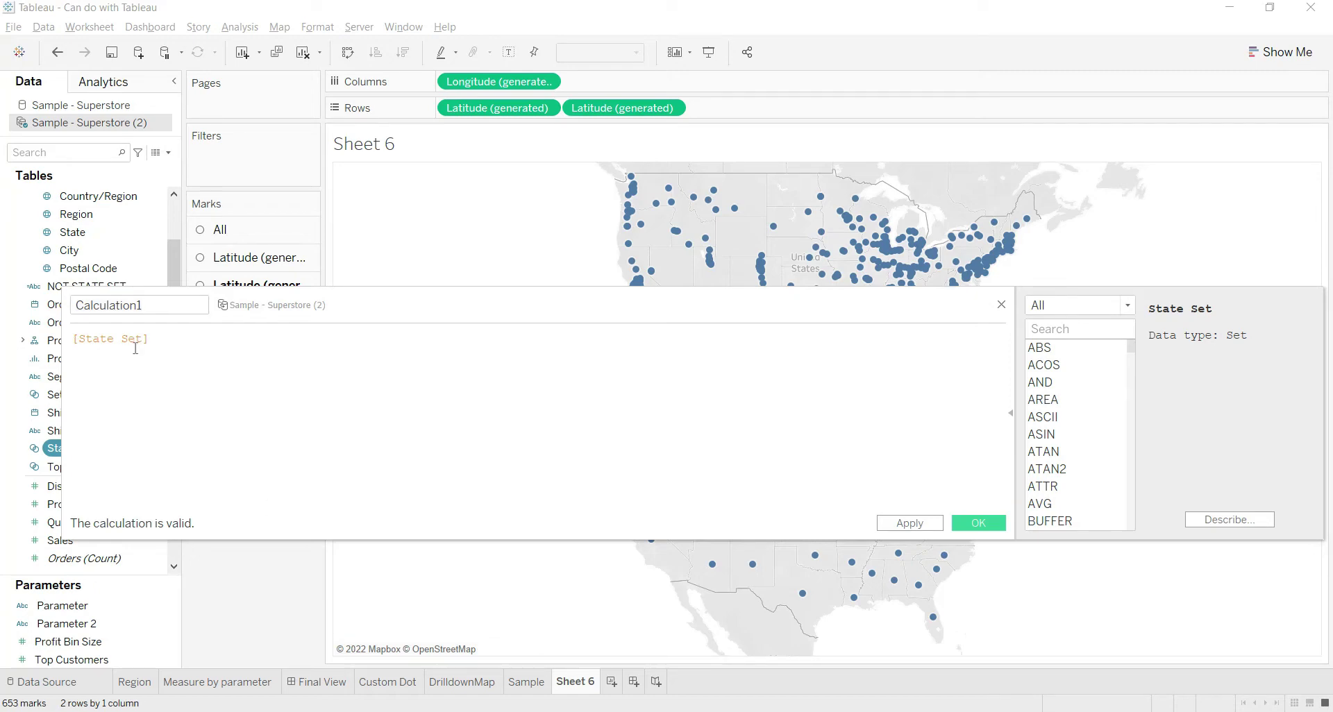
click(73, 344)
text(if )
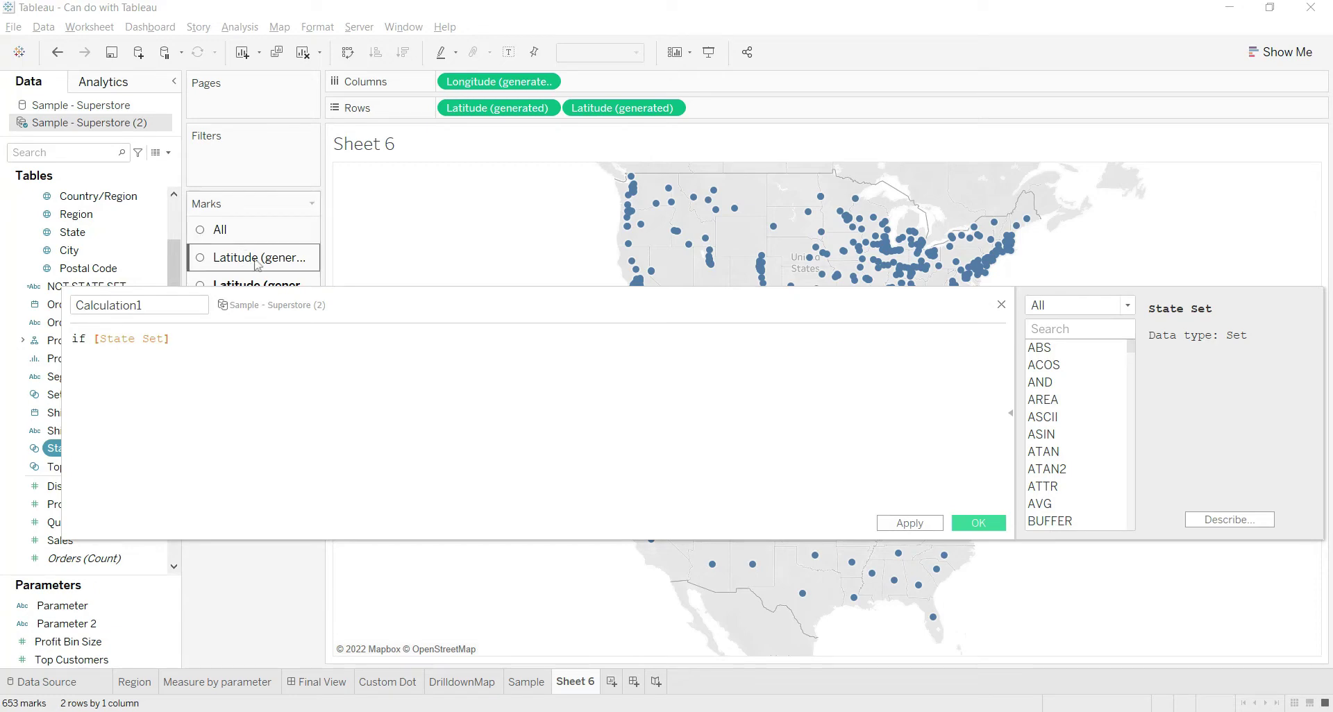
text( then city)
key(Return)
text(end)
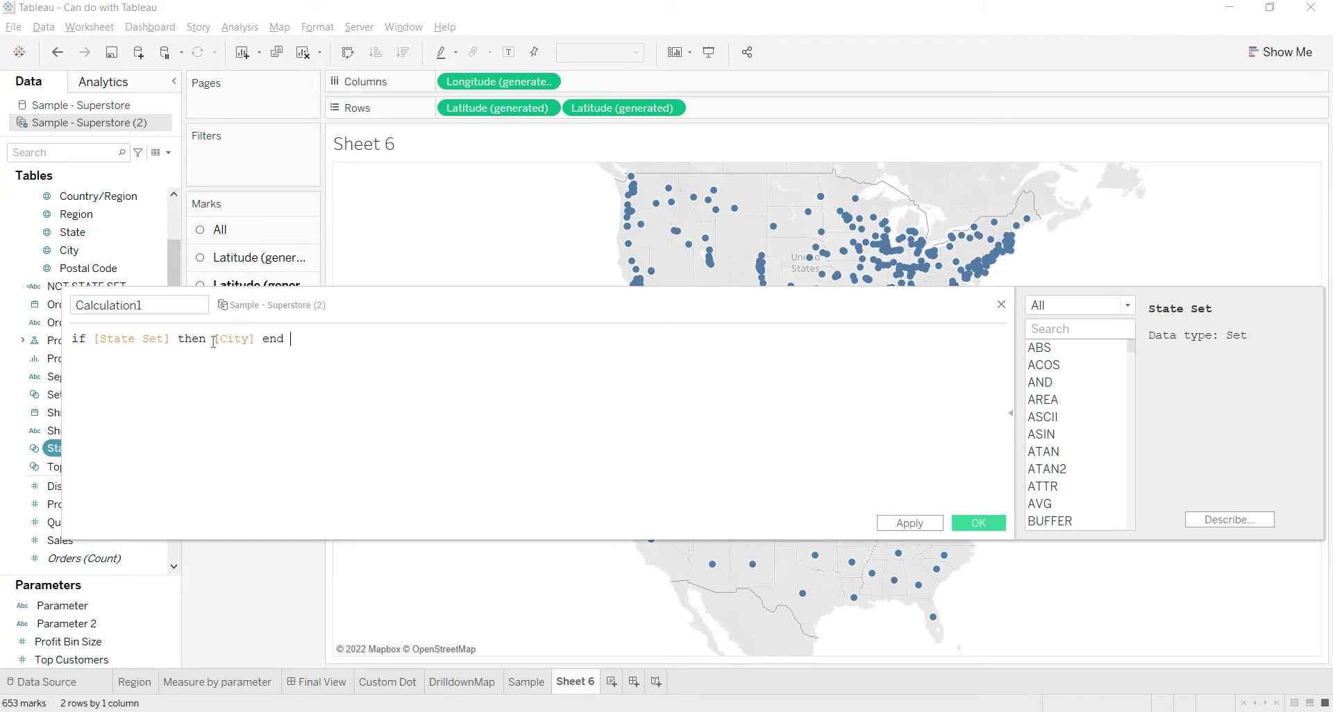
Name the calculation 'Drill-down to cities' and apply it.
click(123, 306)
double_click(123, 305)
text(Drill-down to cities)
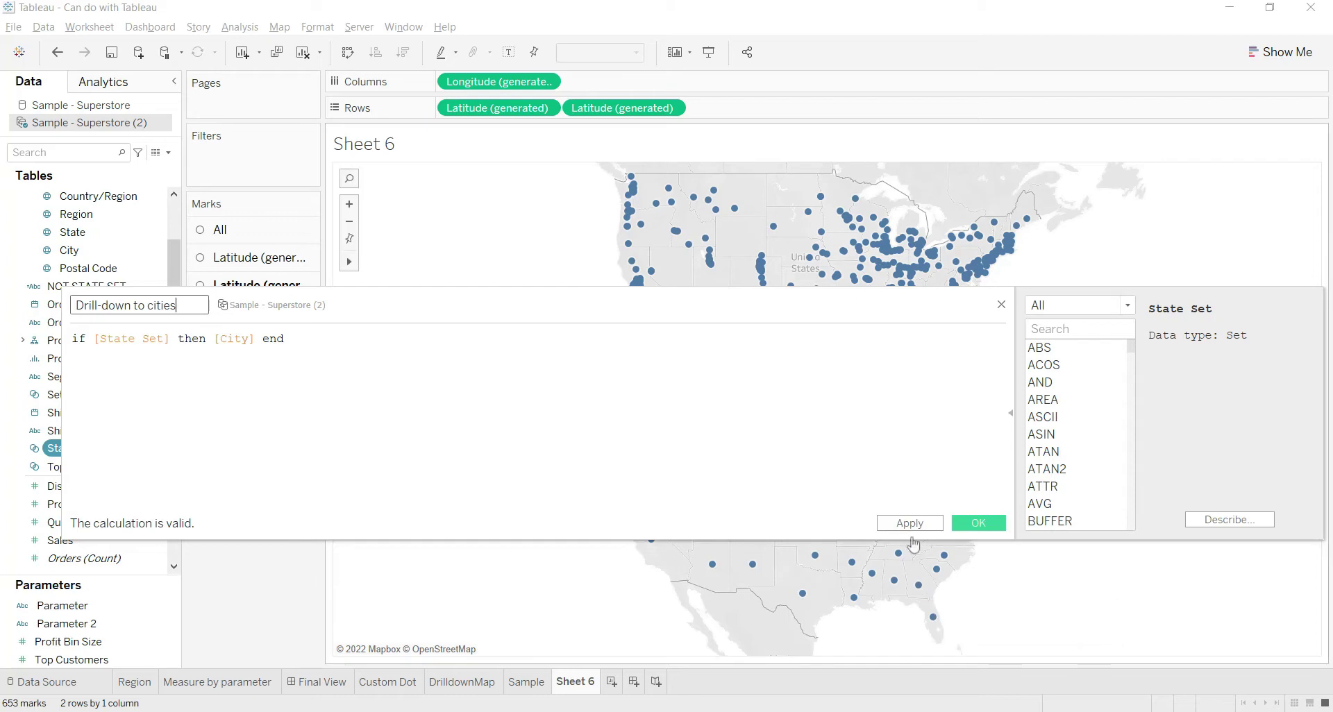
click(911, 527)
Replace City on the top map layer with Drill-down to cities, given the City geographic role.
click(978, 525)
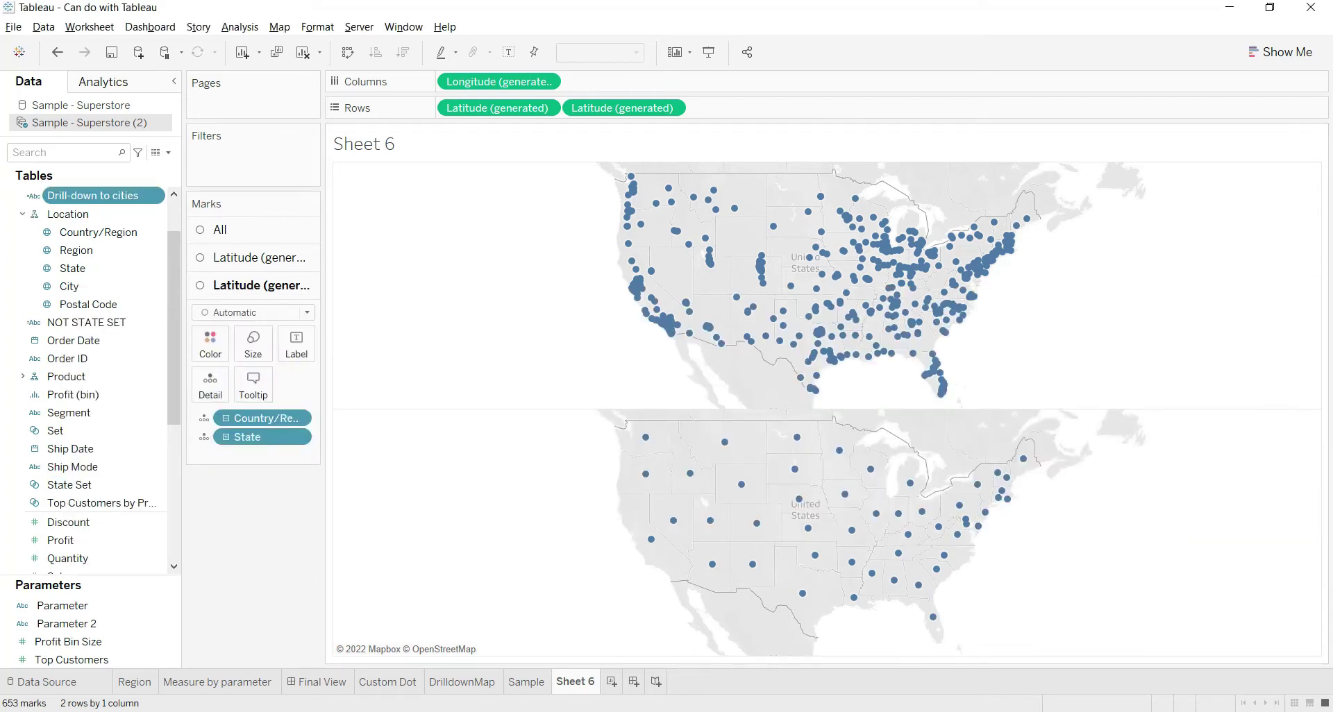
click(240, 258)
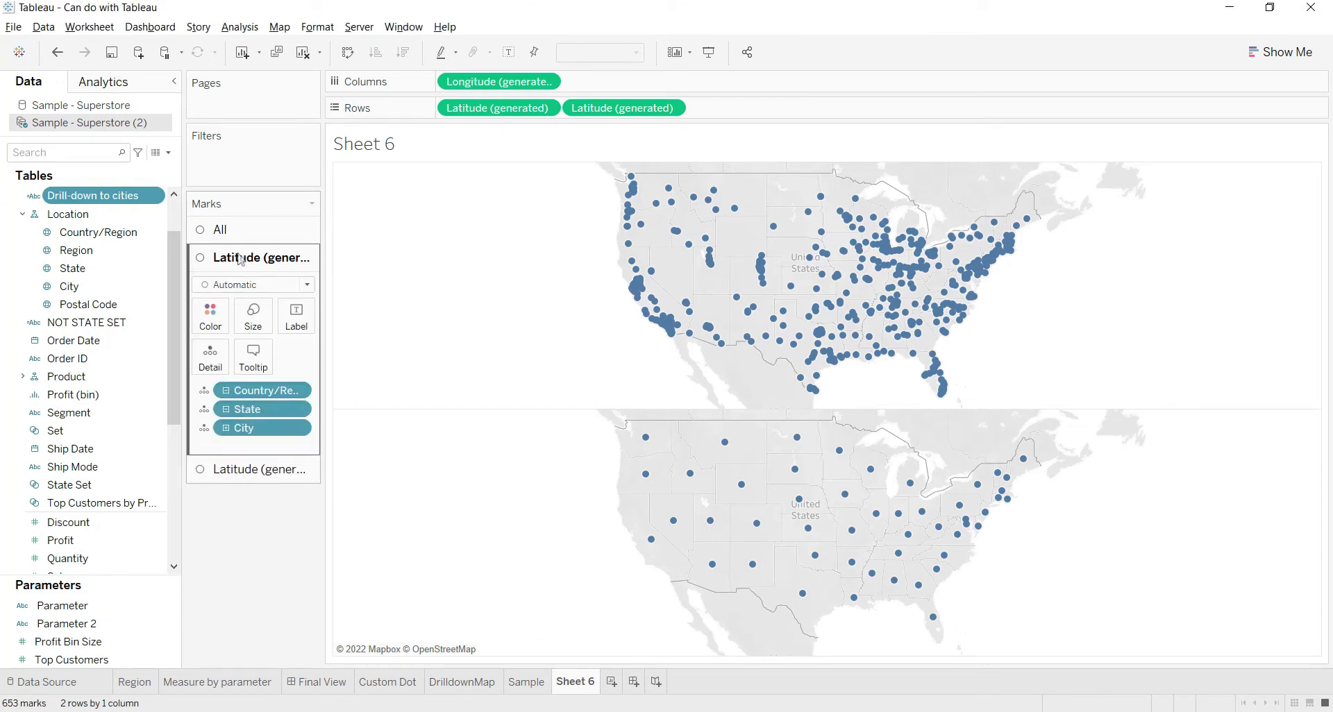
drag(220, 431, 154, 430)
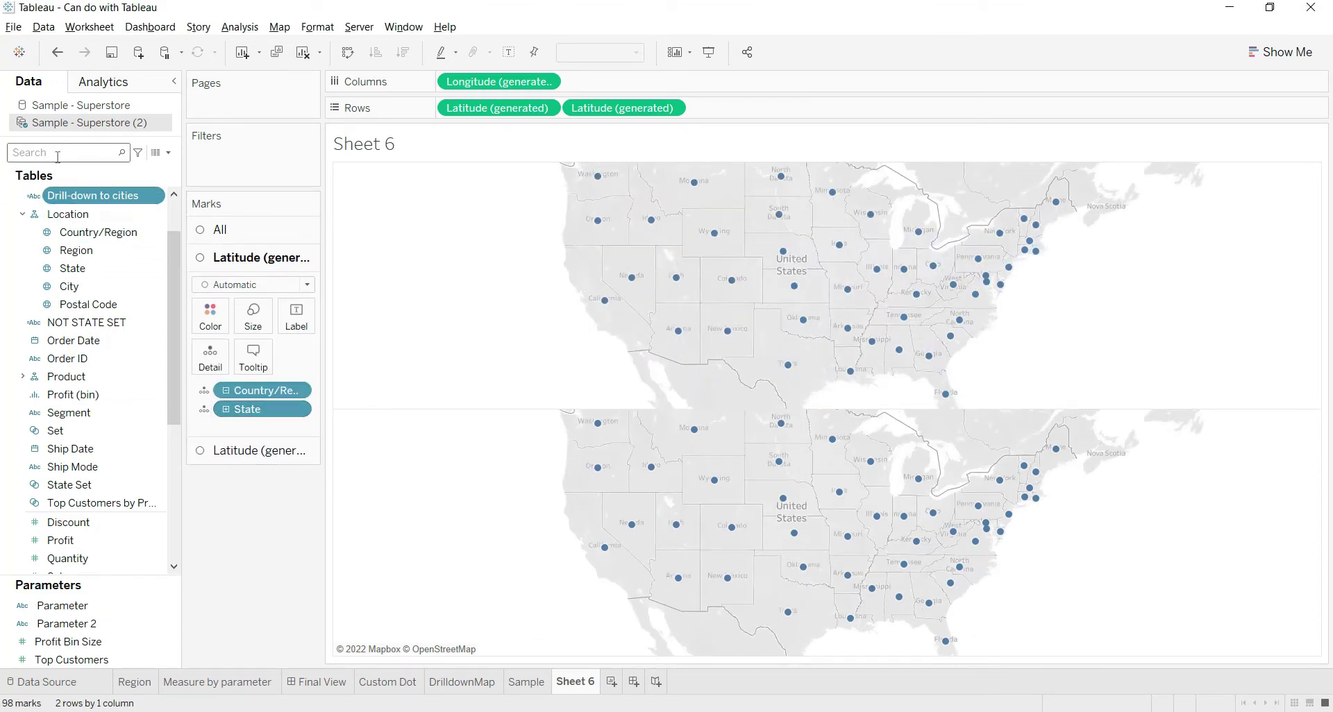
right_click(100, 200)
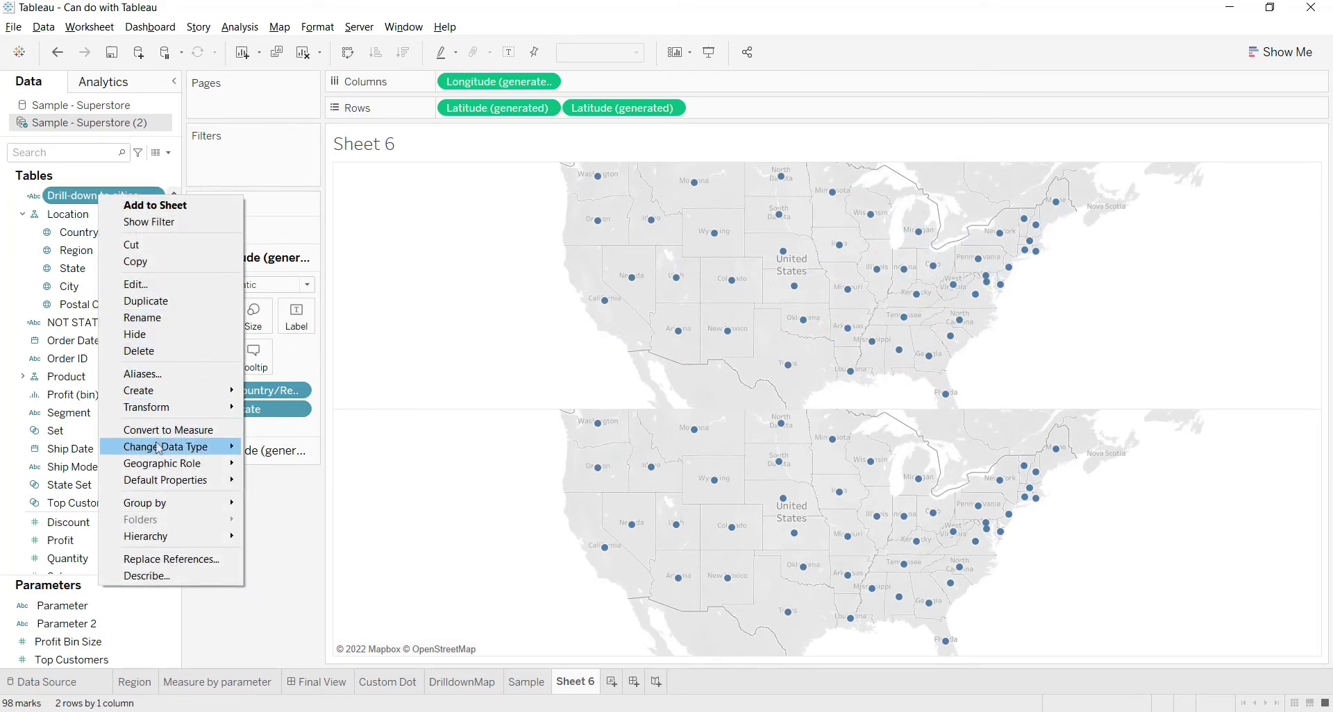
mouse_move(203, 466)
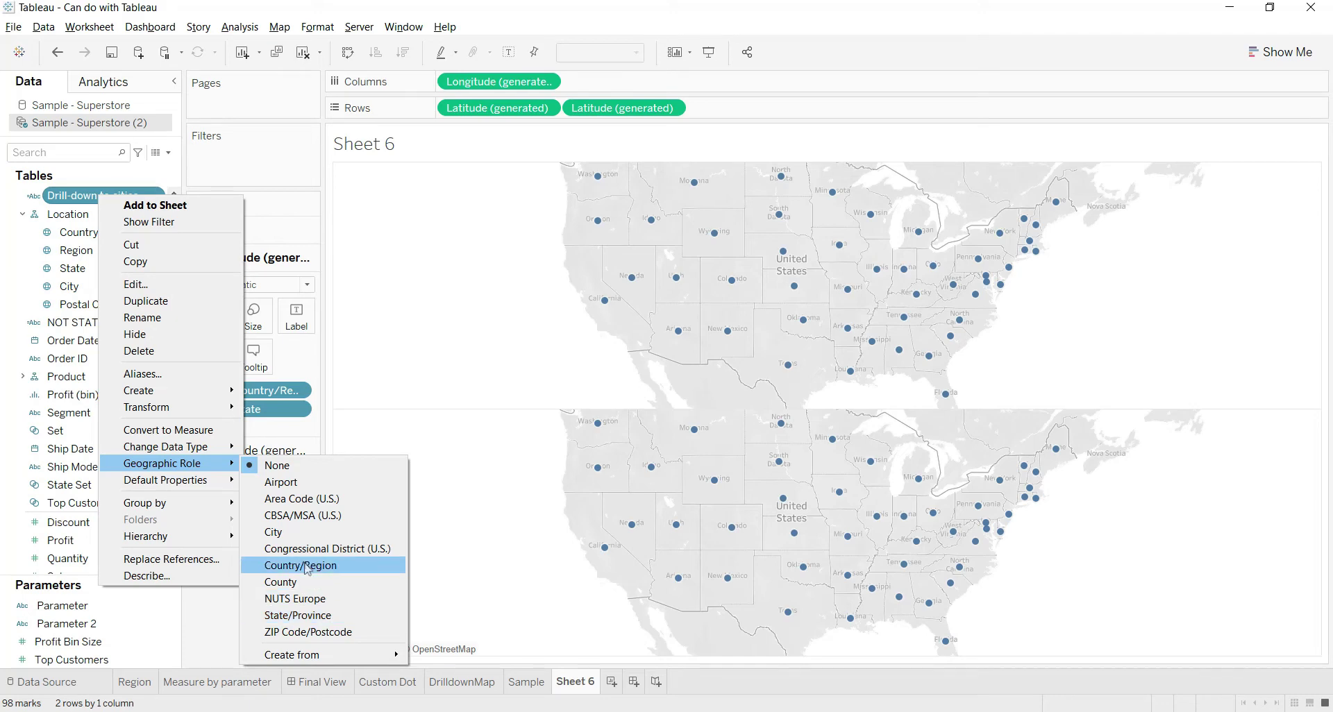
click(291, 532)
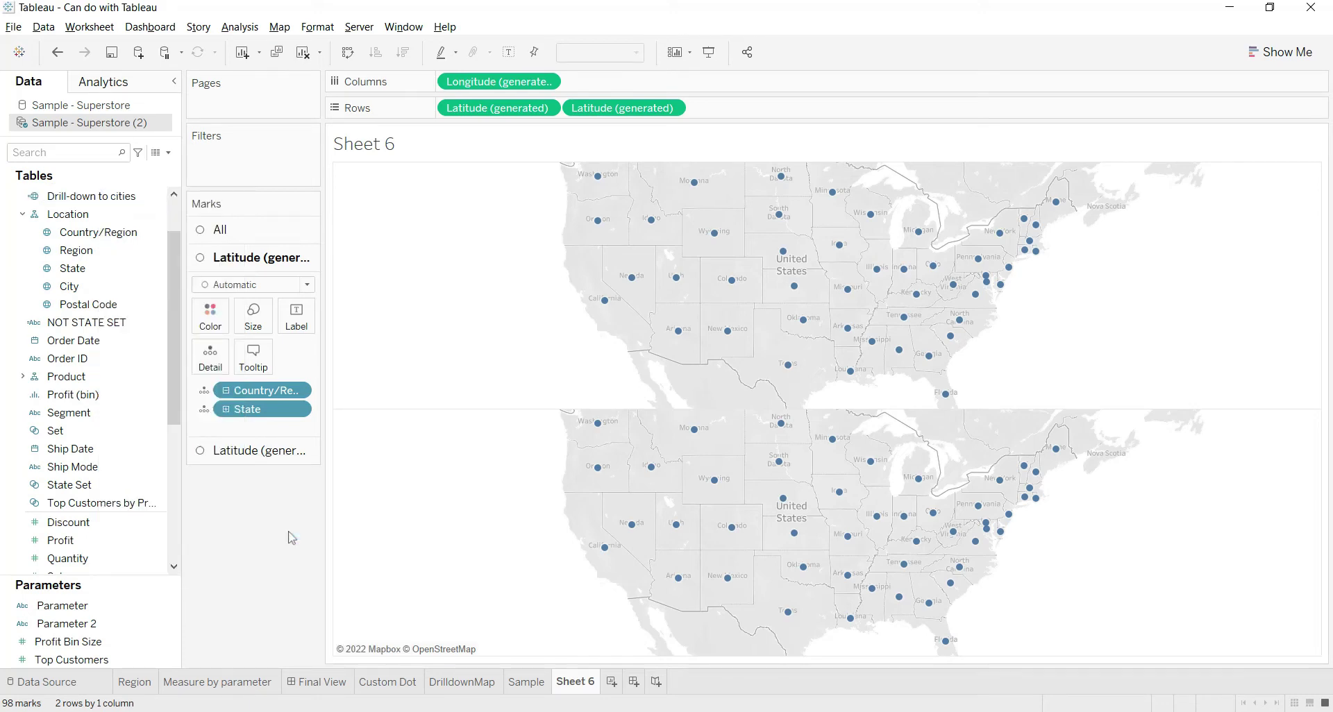
drag(91, 196, 260, 428)
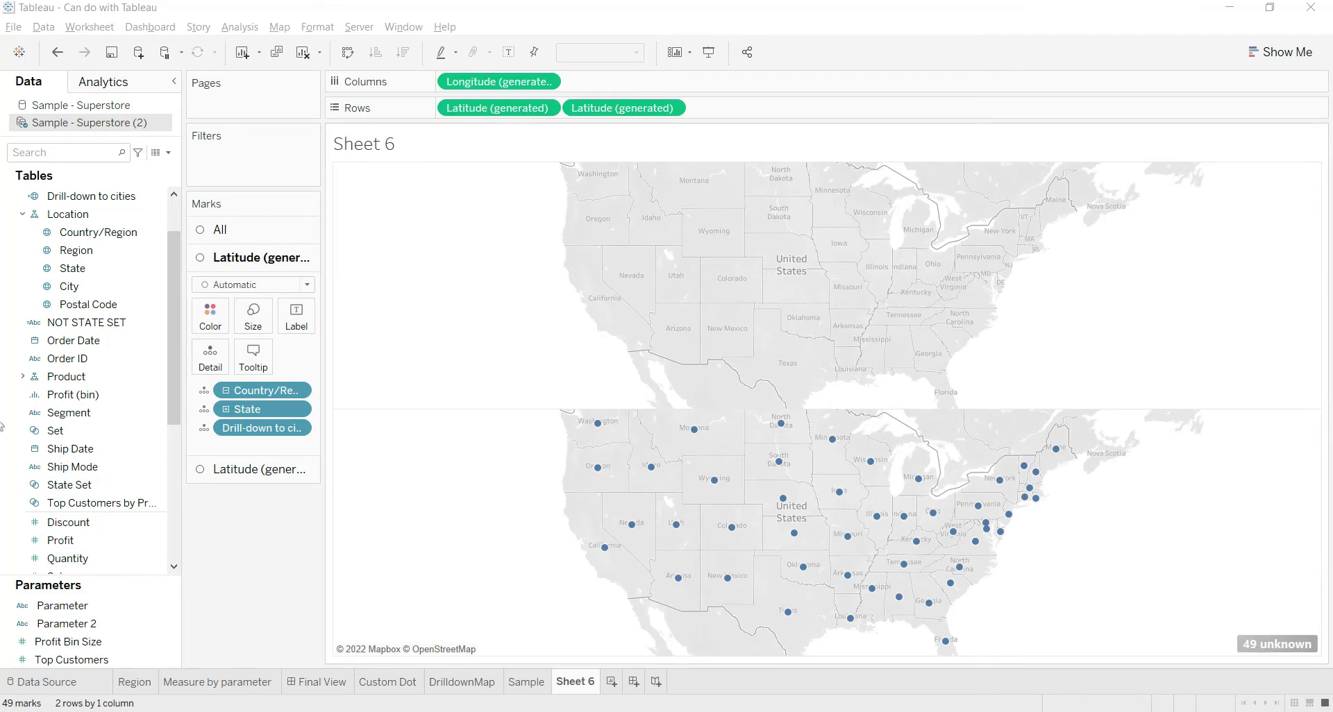
Edit State Set to Use all states and apply the change.
right_click(84, 486)
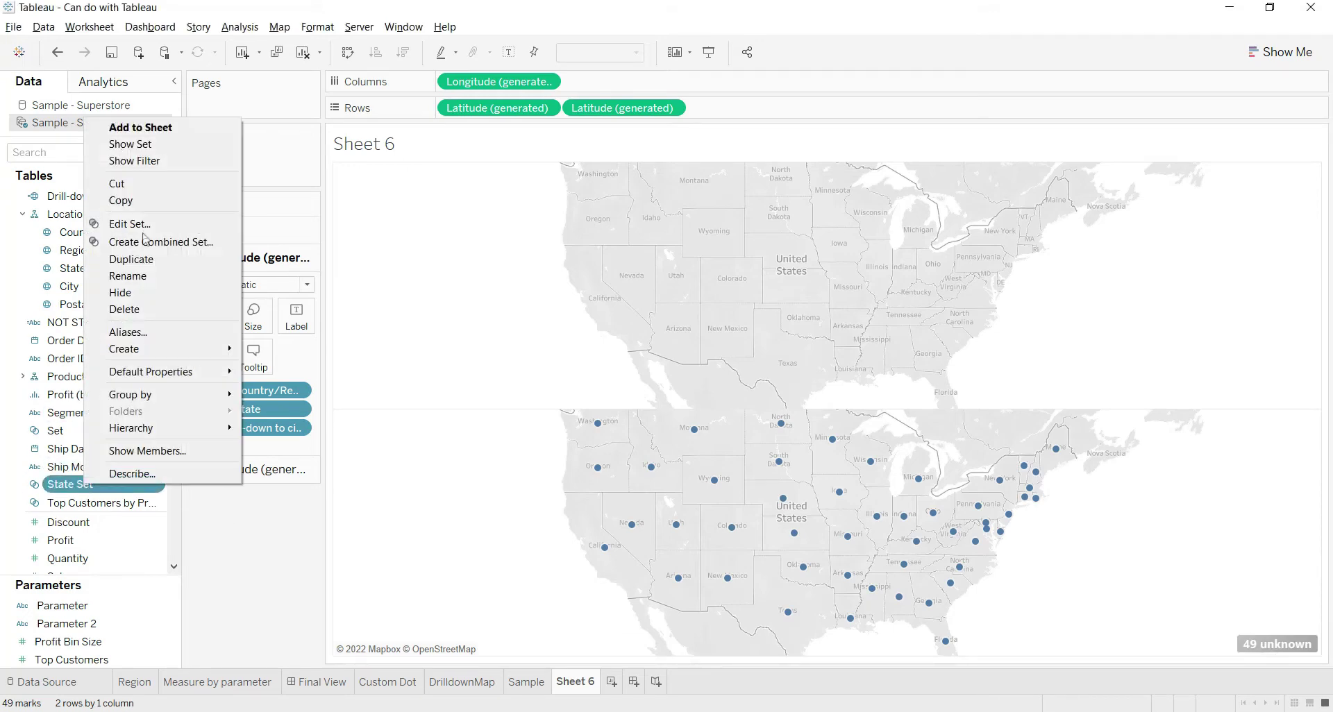
click(139, 224)
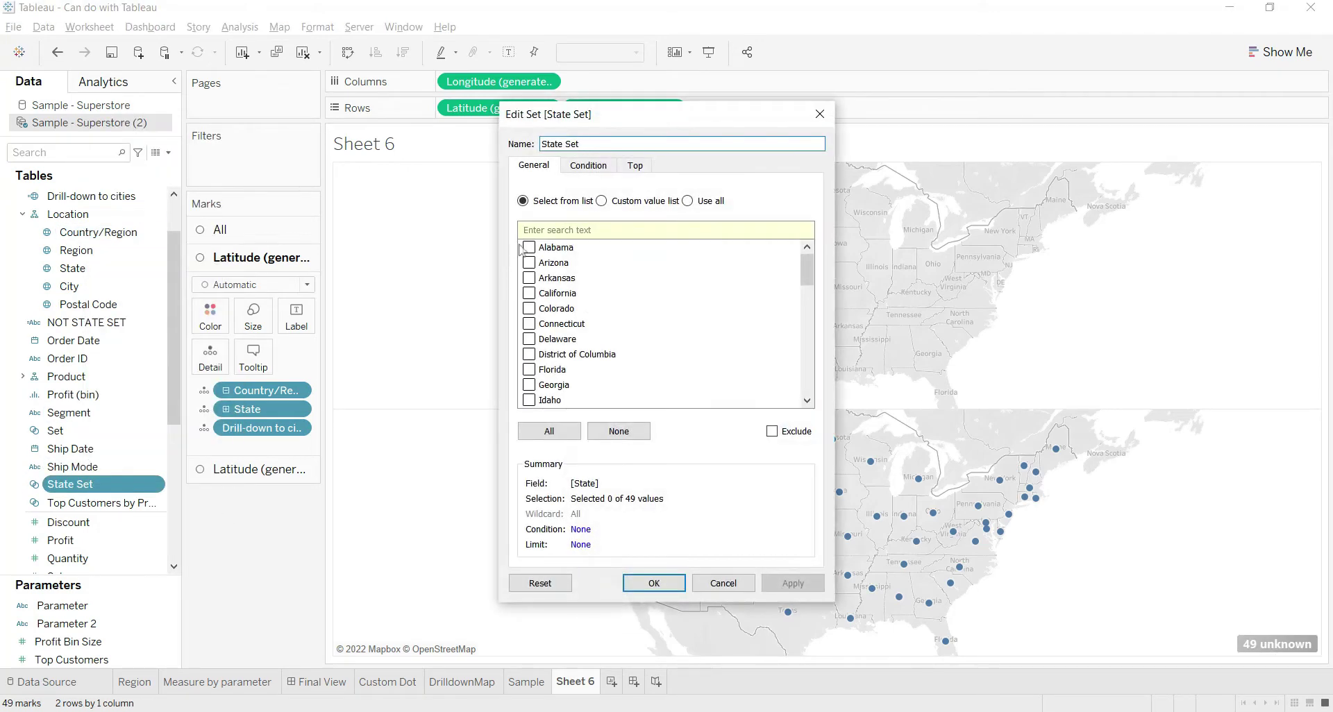
click(687, 200)
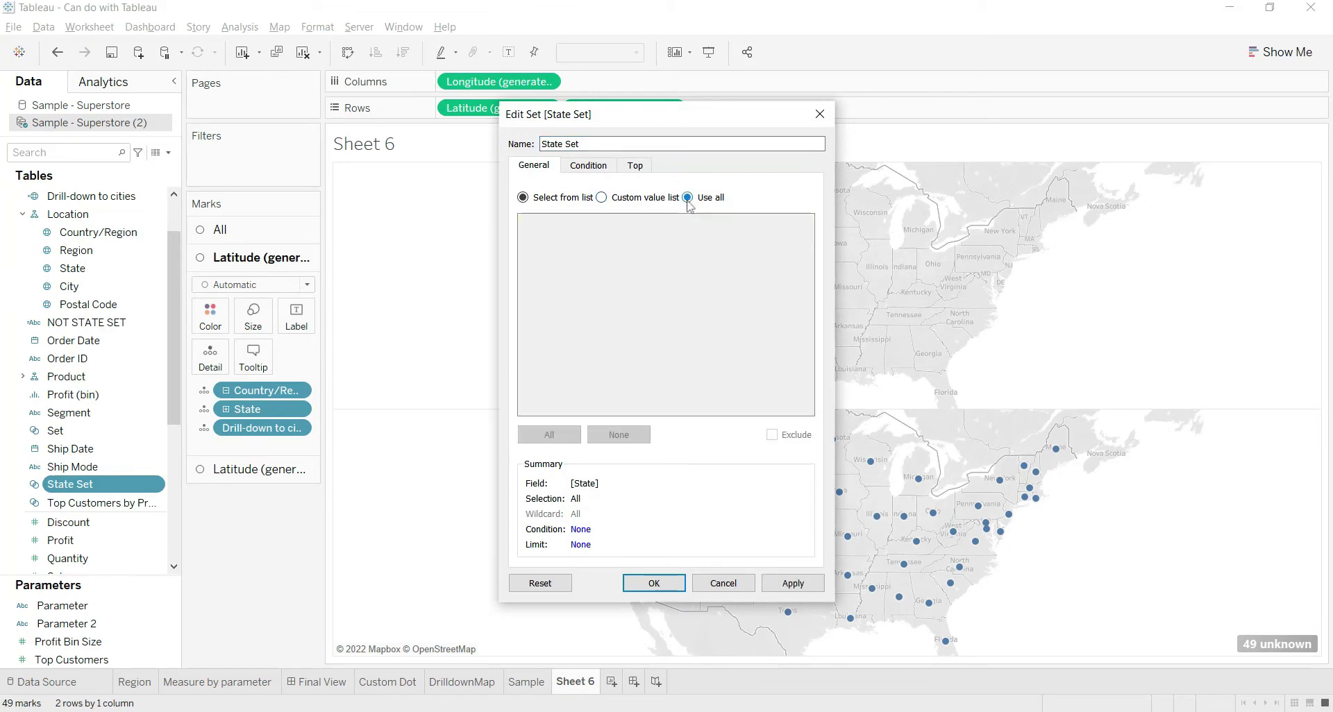
click(802, 589)
click(656, 583)
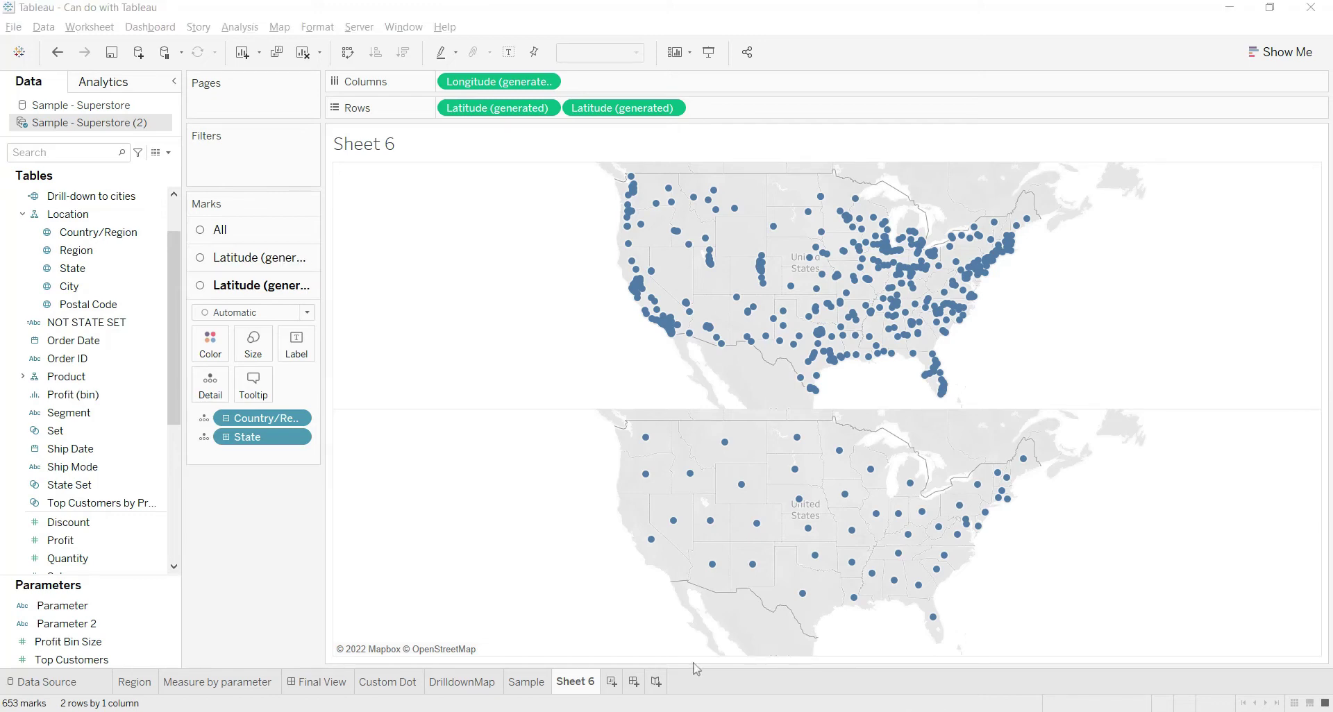
Select California, Oregon and New Mexico on the lower map, then clear the selection.
click(651, 540)
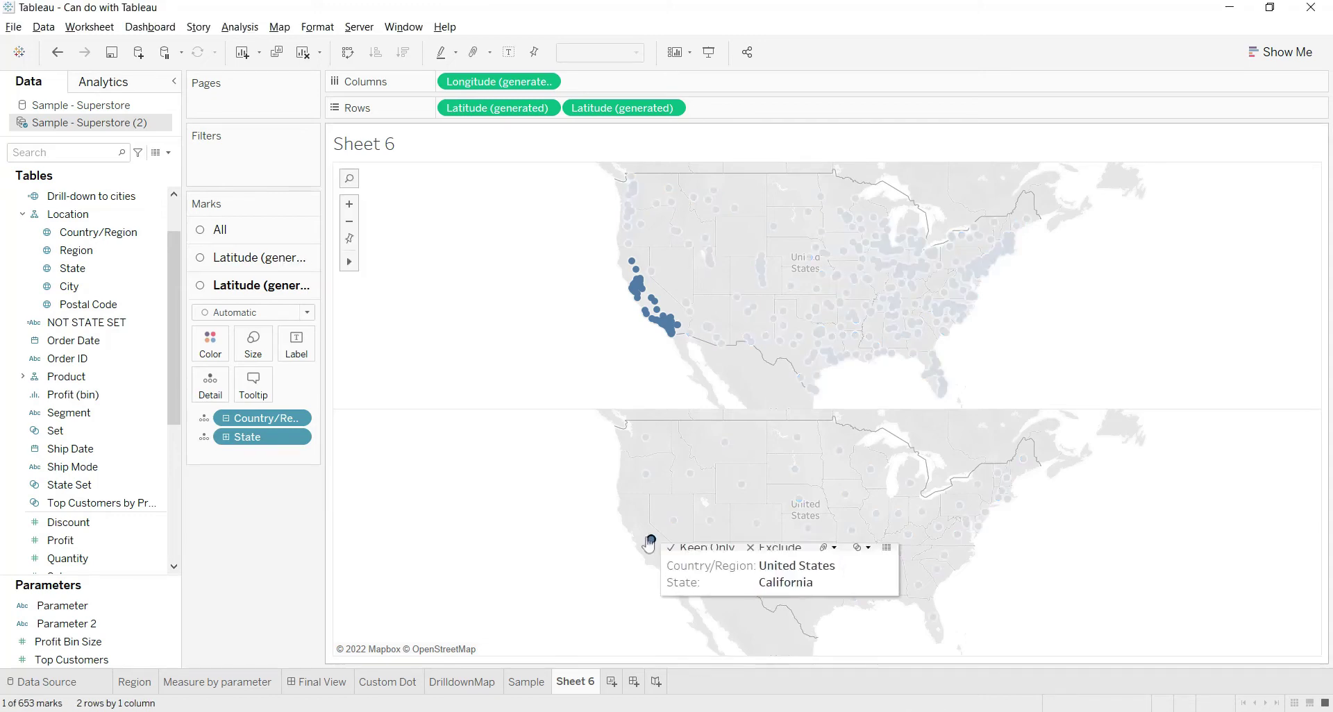
click(646, 475)
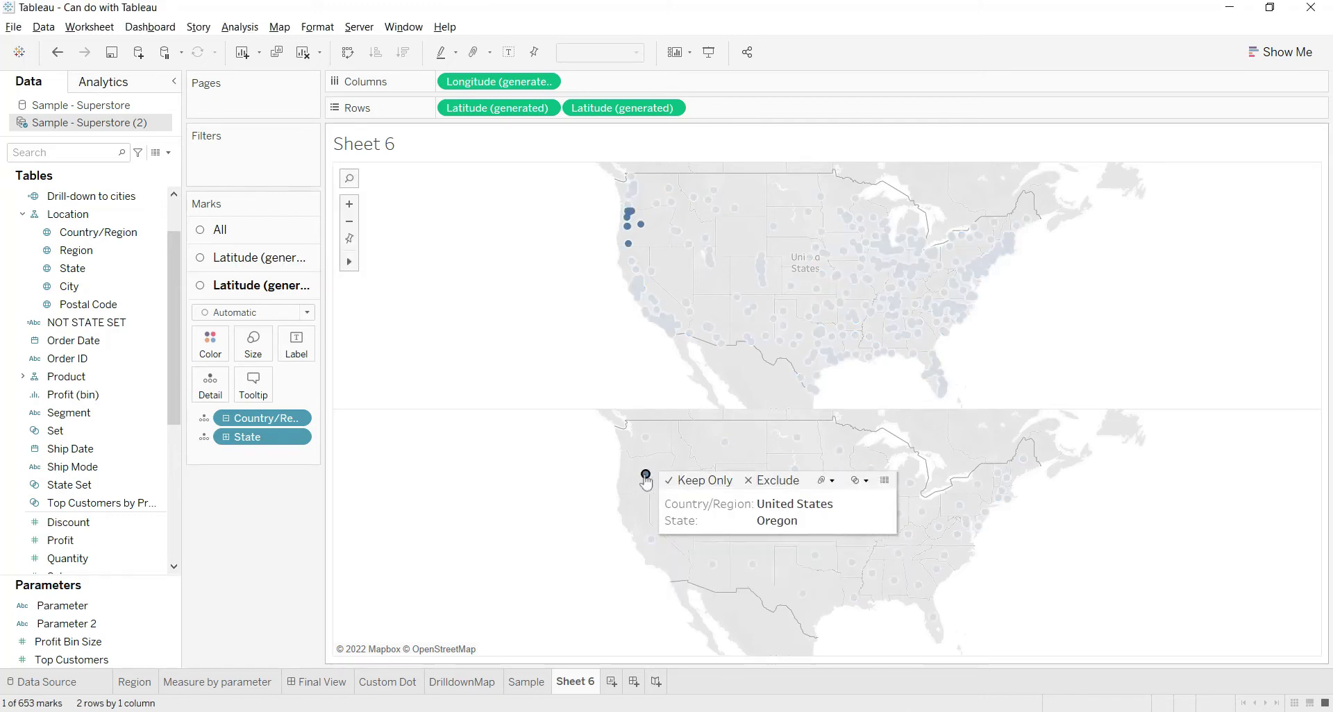
click(752, 565)
click(752, 565)
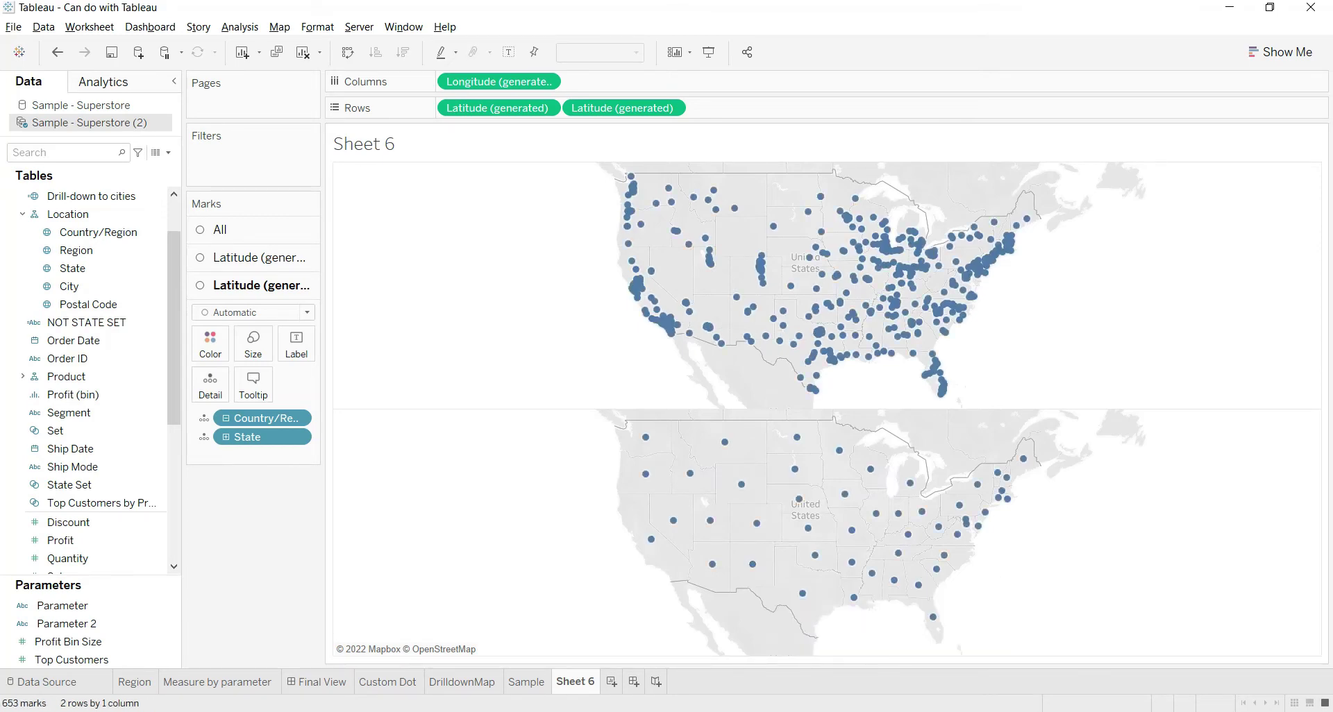
Show the State Set member list with only Alabama included, and filter the view by State Set.
text(set)
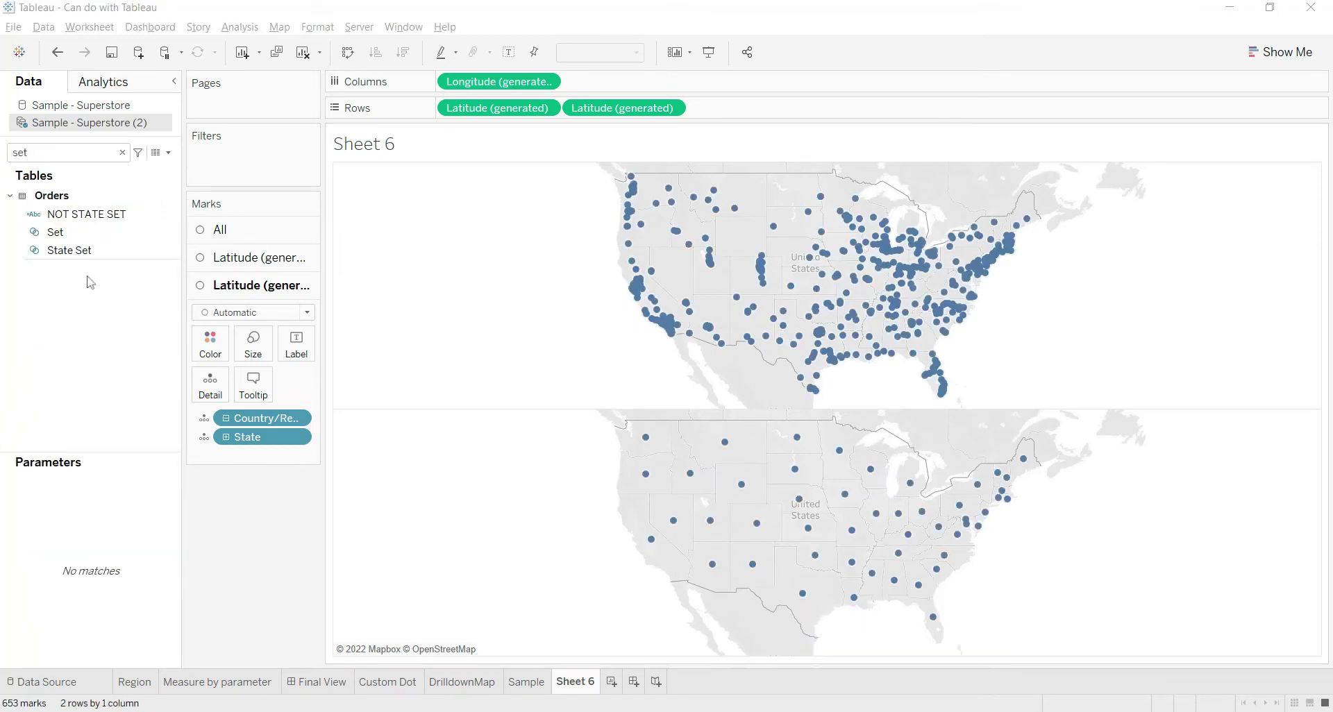
right_click(77, 252)
click(111, 281)
click(1206, 158)
click(1206, 174)
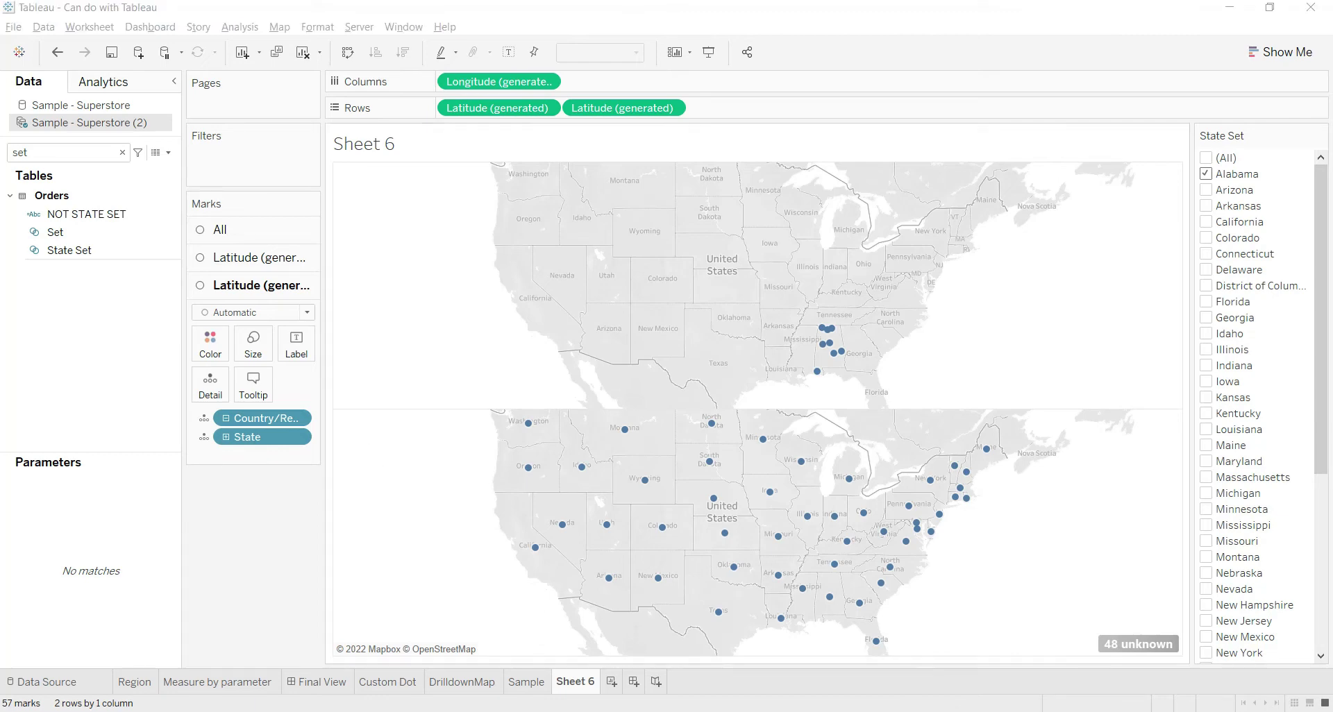
drag(69, 250, 201, 179)
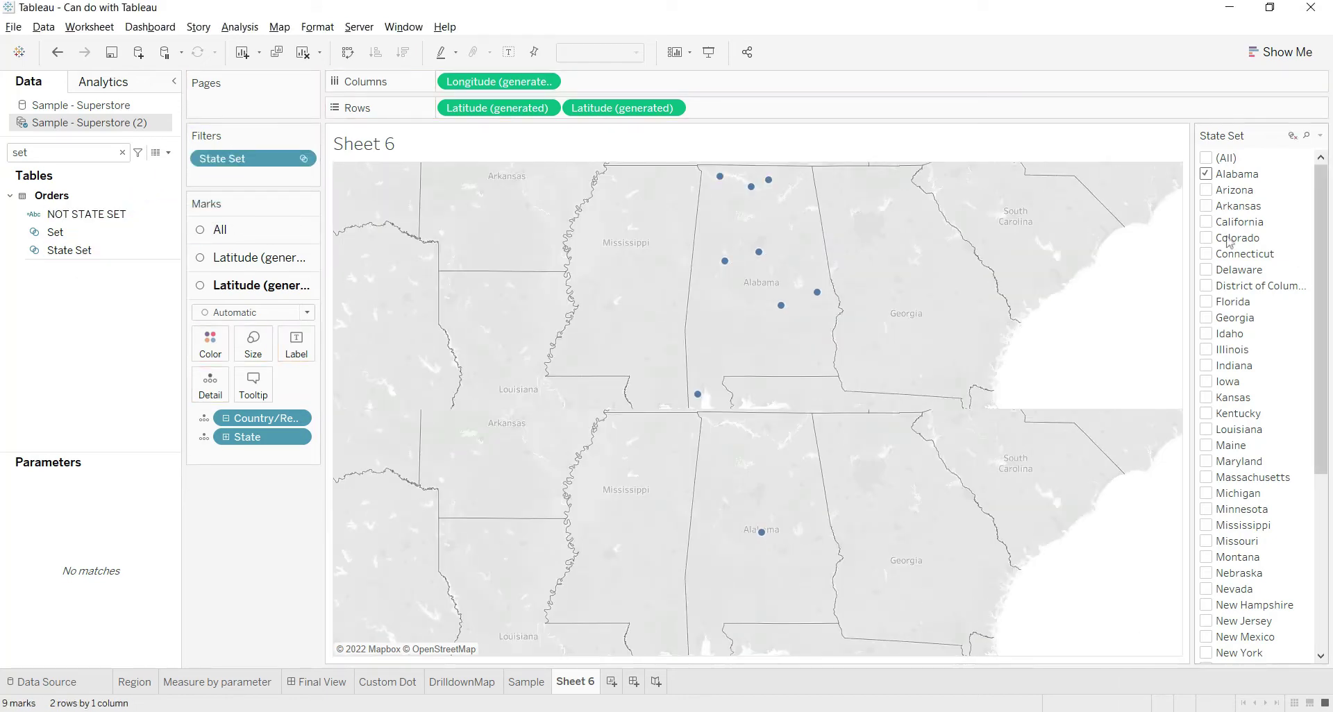
Switch the set filter to California, then include all states and hide the filter card.
click(1209, 222)
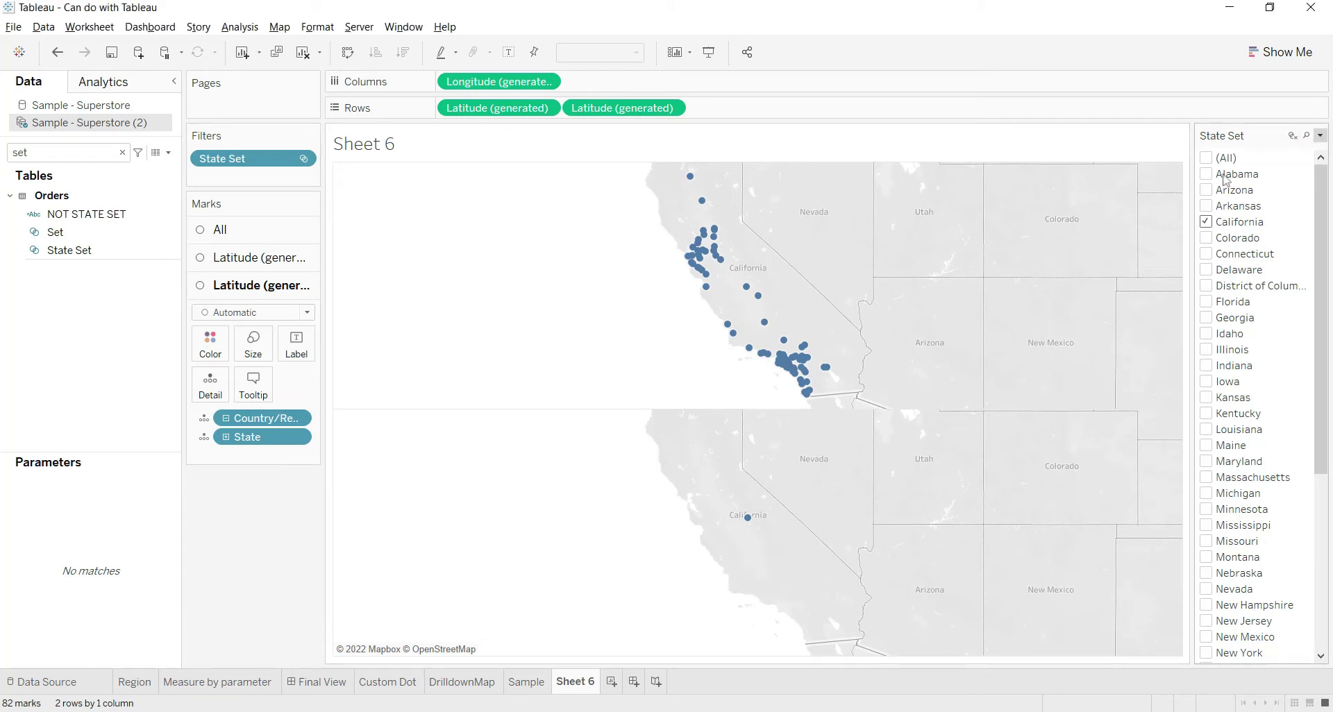
click(1208, 159)
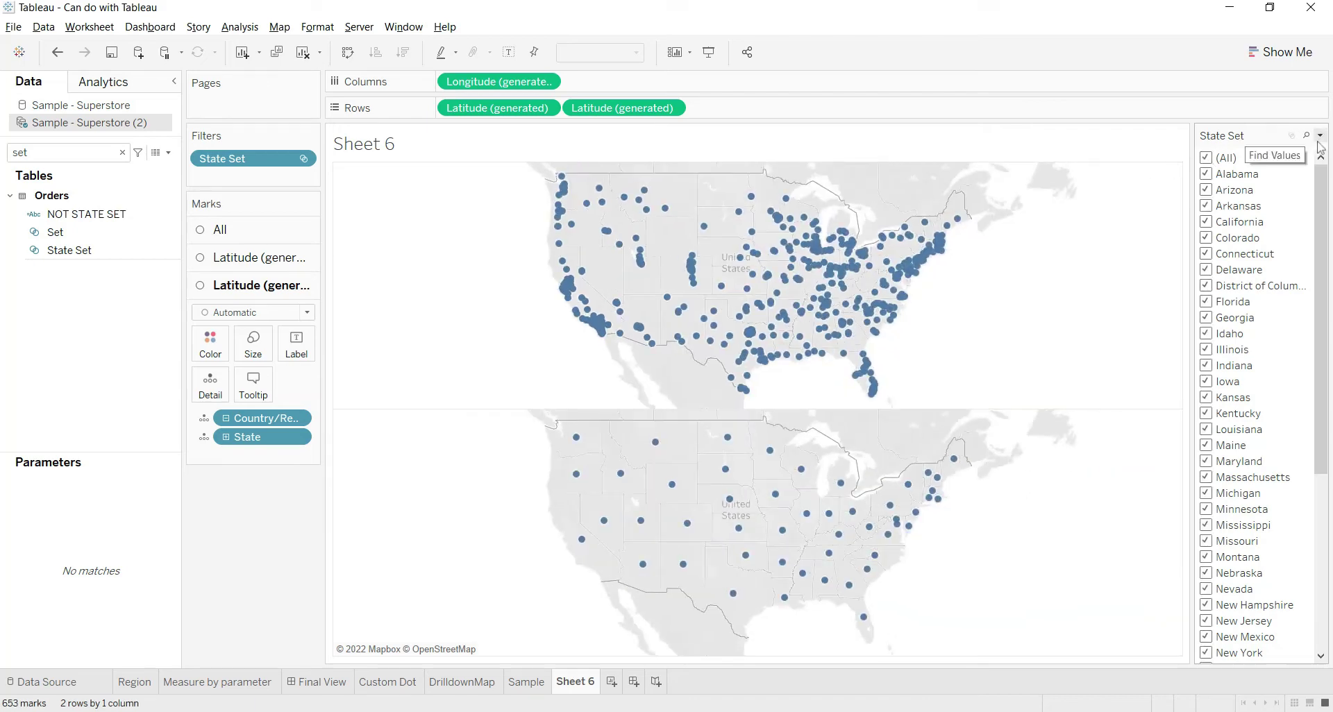
click(1320, 135)
click(1212, 395)
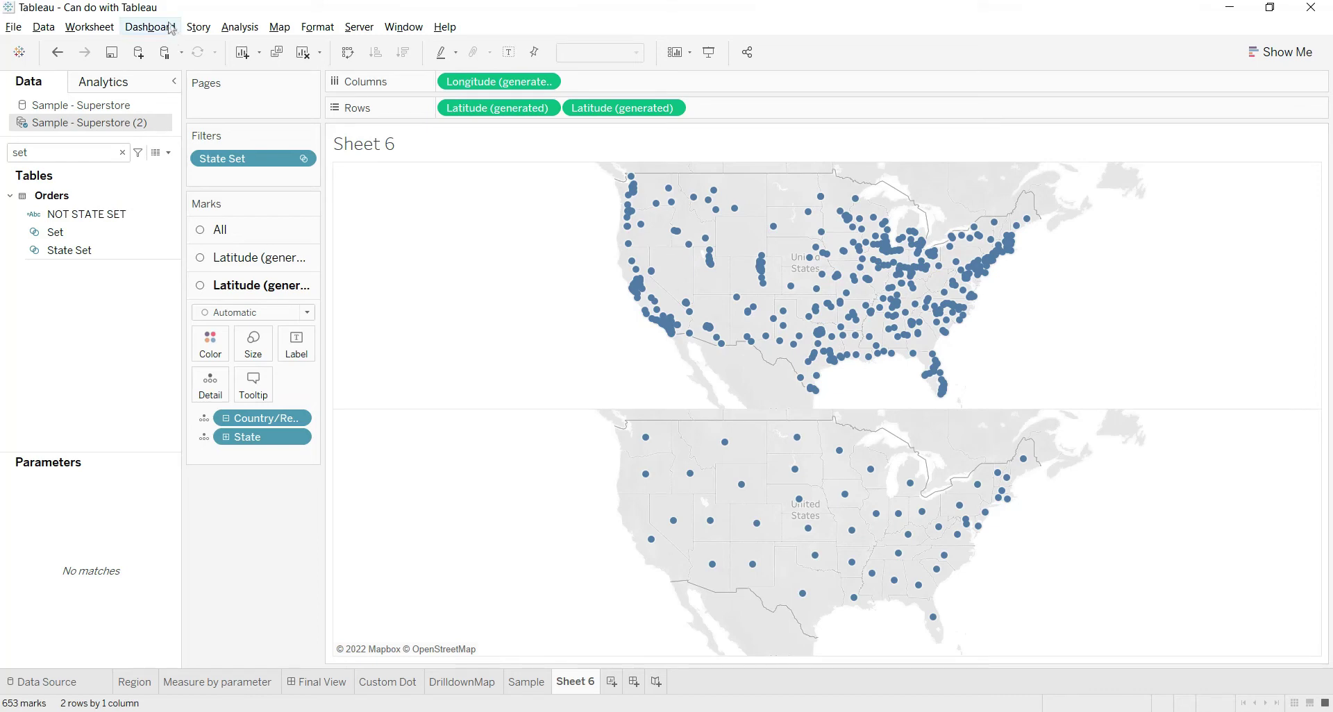
Add a new Change Set Values action under Worksheet > Actions, showing this sheet's actions only.
click(101, 30)
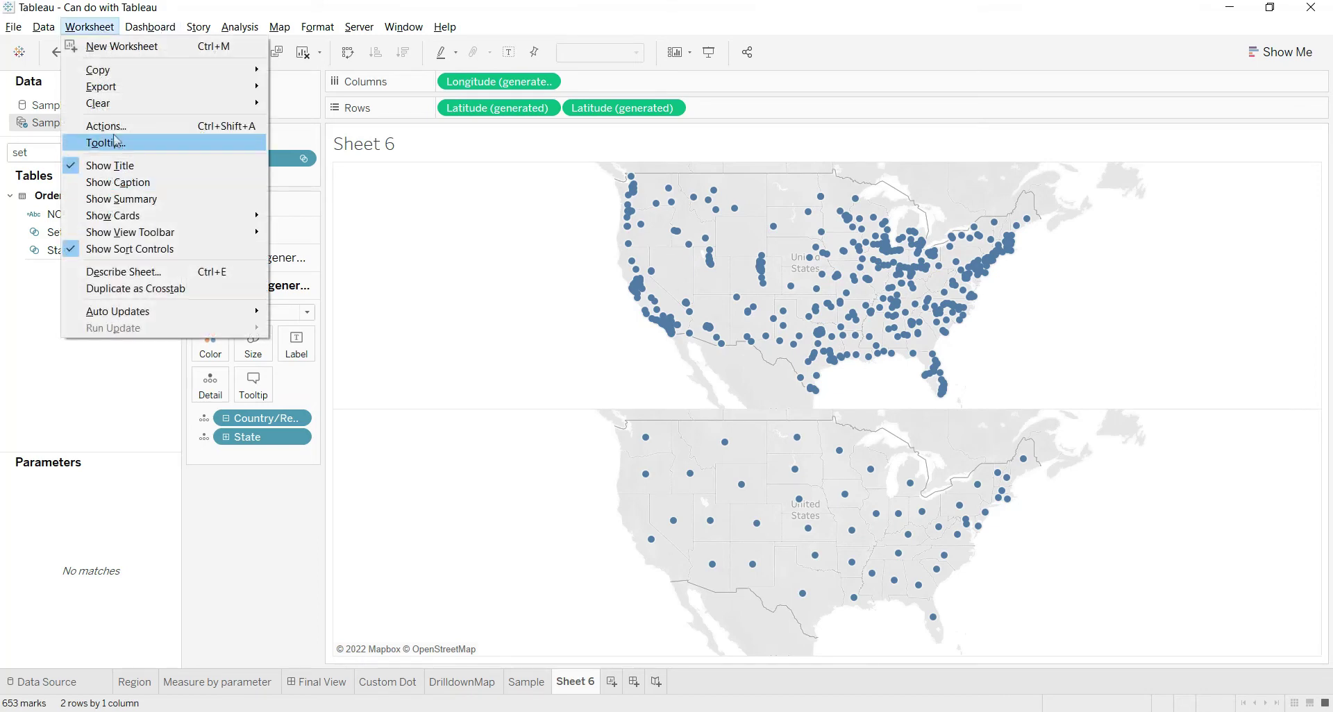
click(443, 300)
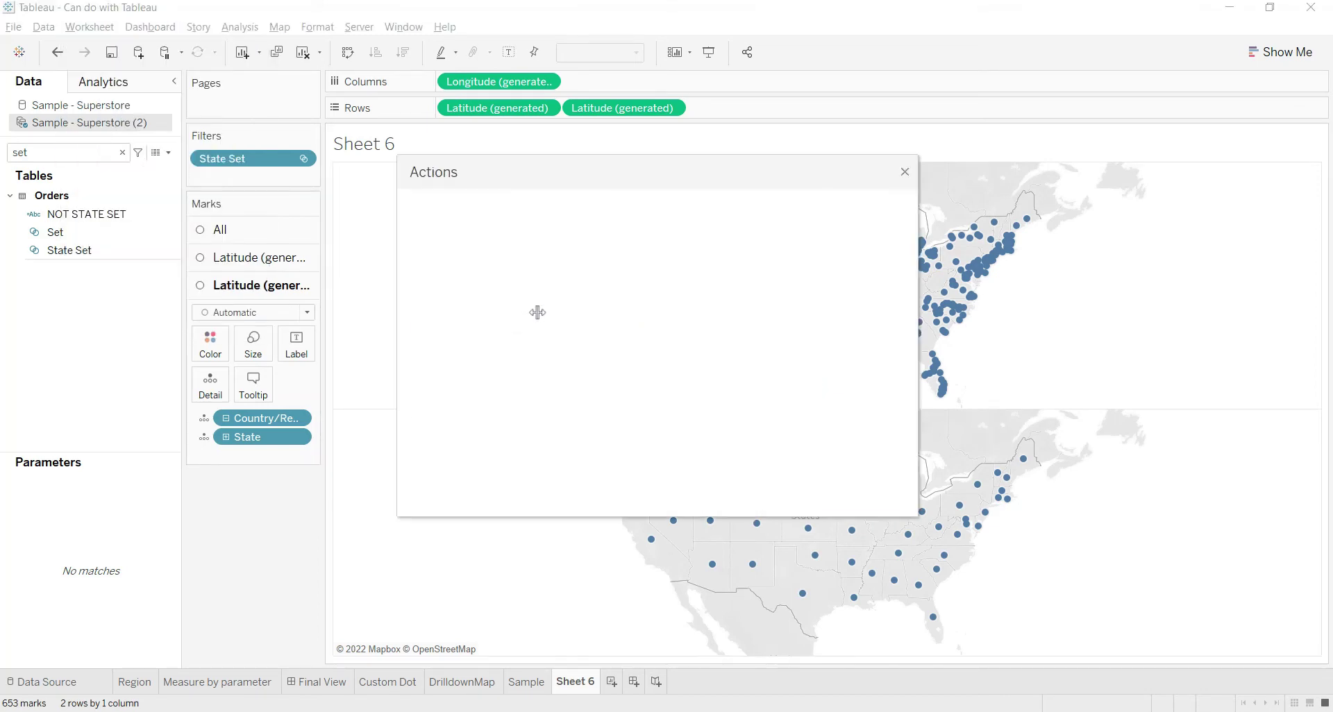
click(540, 272)
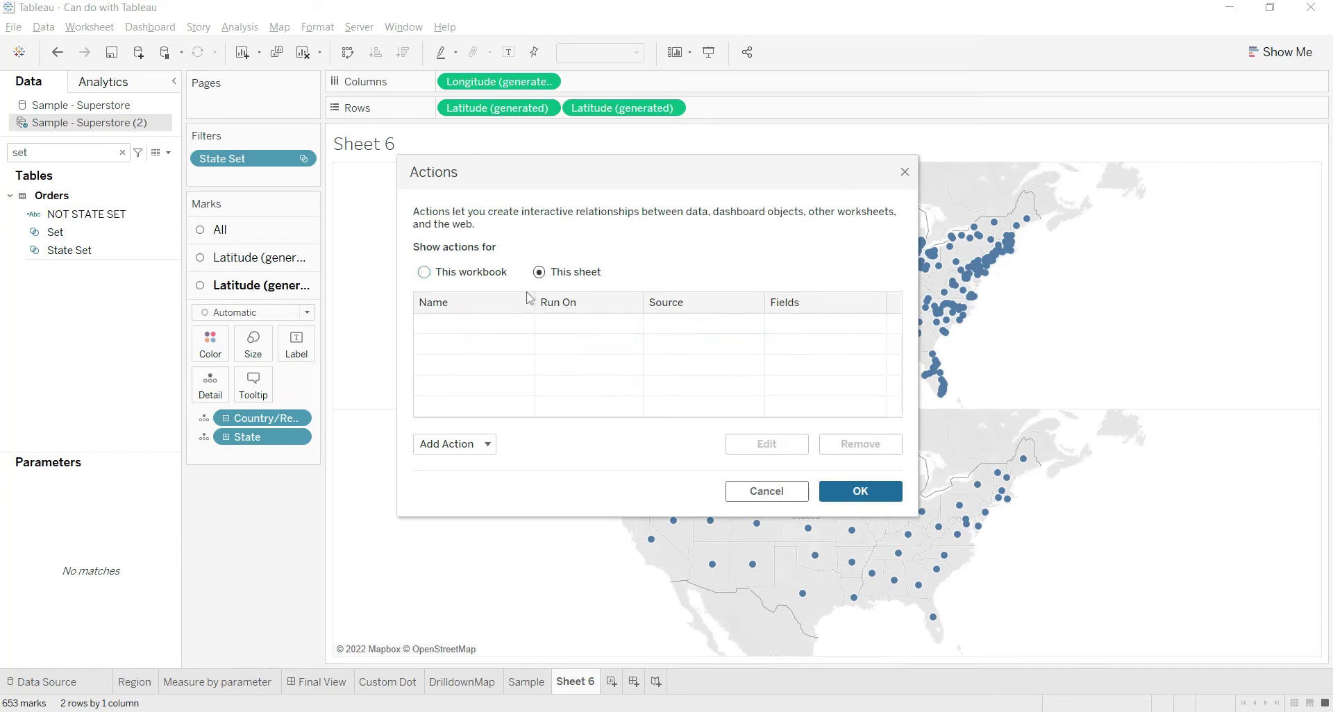
click(445, 445)
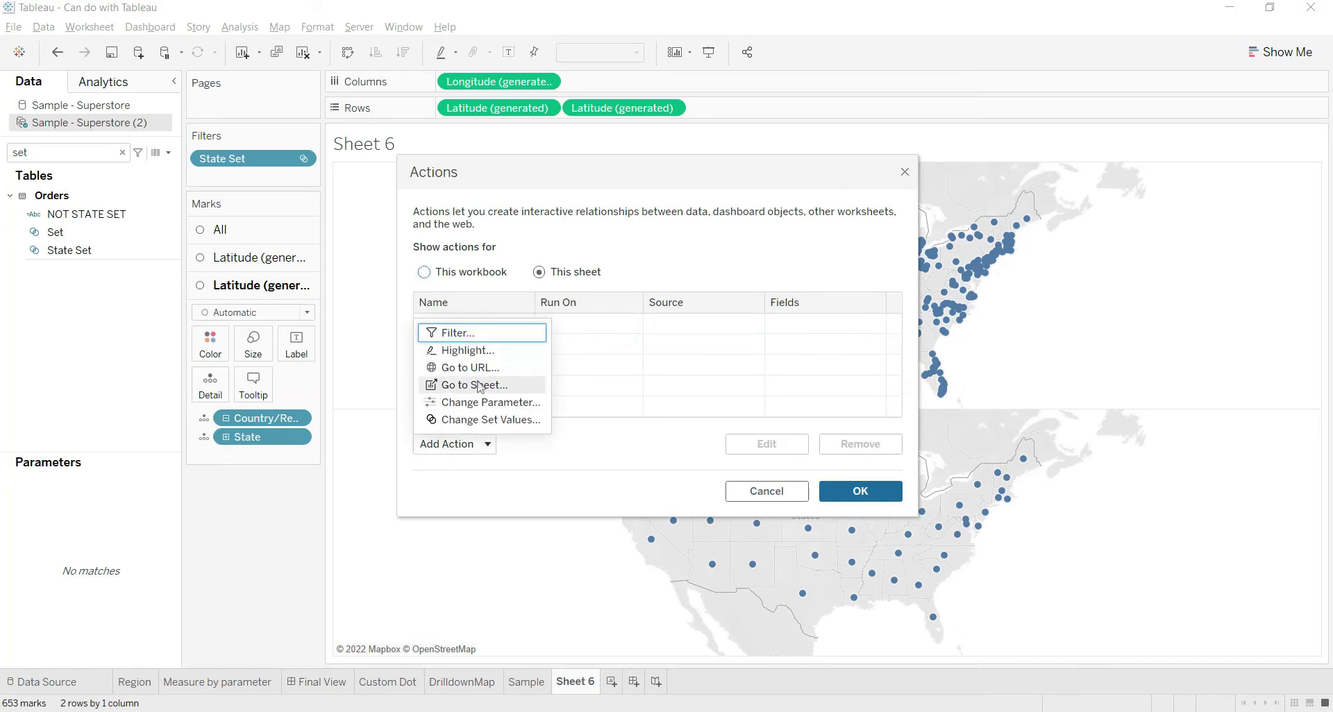
click(486, 420)
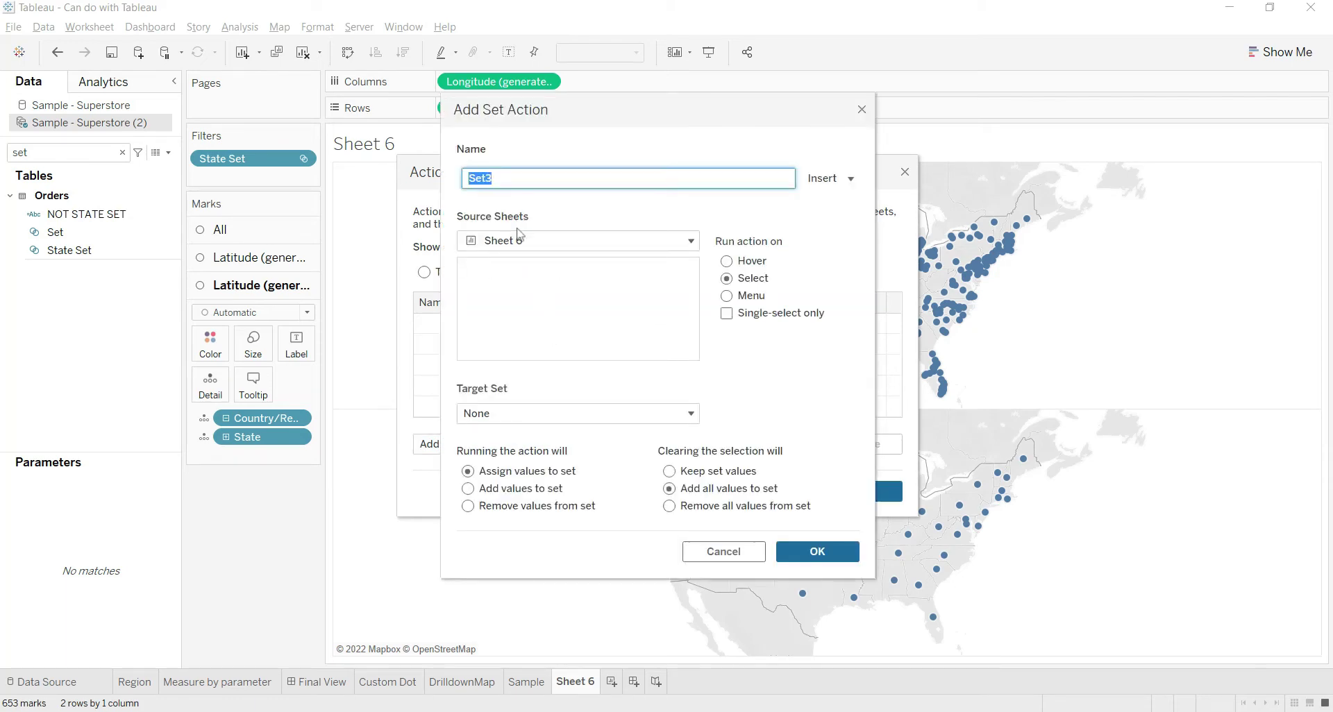
Name the action 'Set Action on States', target State Set, and confirm it.
click(520, 180)
key(BackSpace)
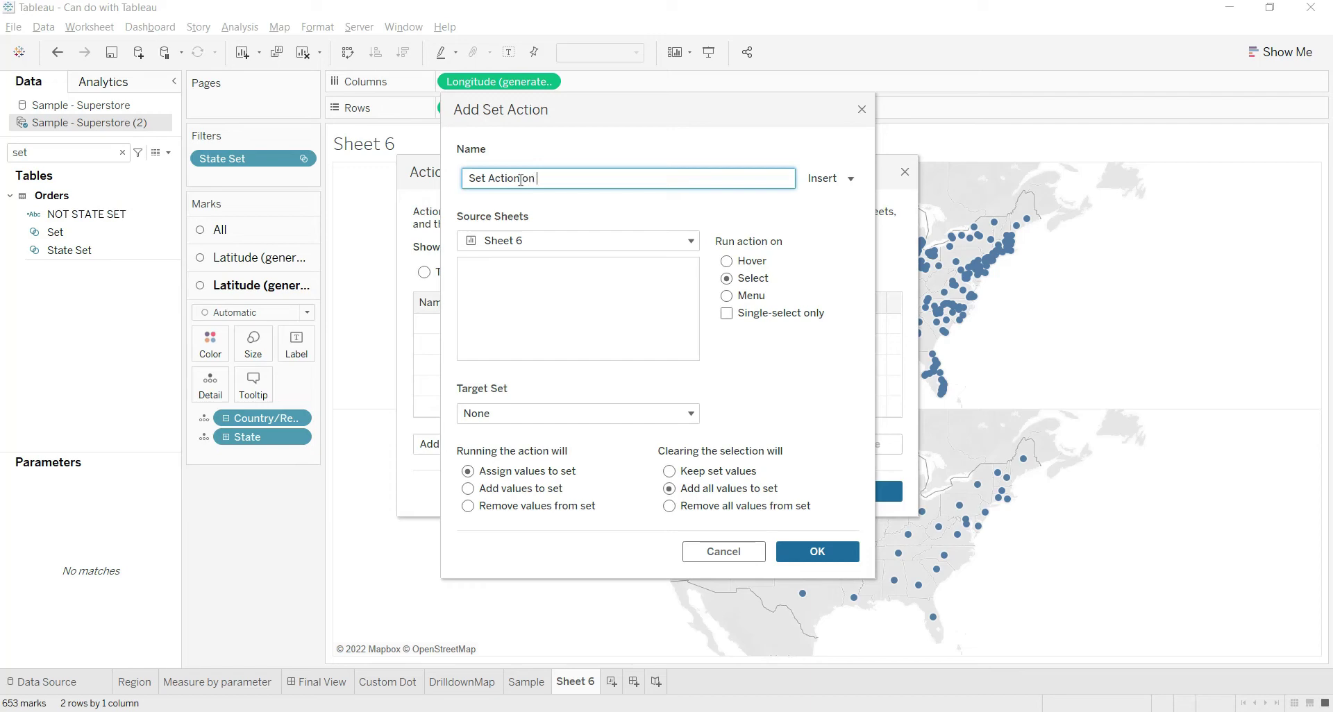
text(Action on States)
click(626, 415)
mouse_move(635, 472)
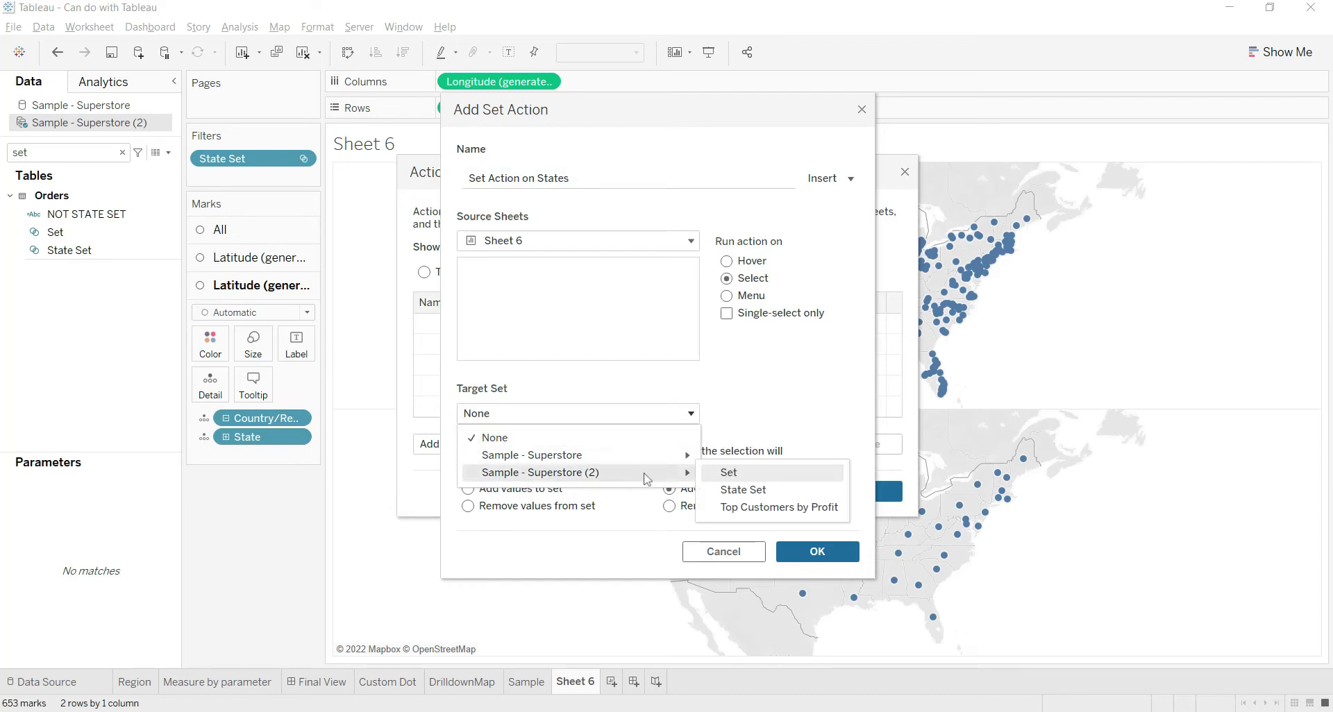
click(761, 493)
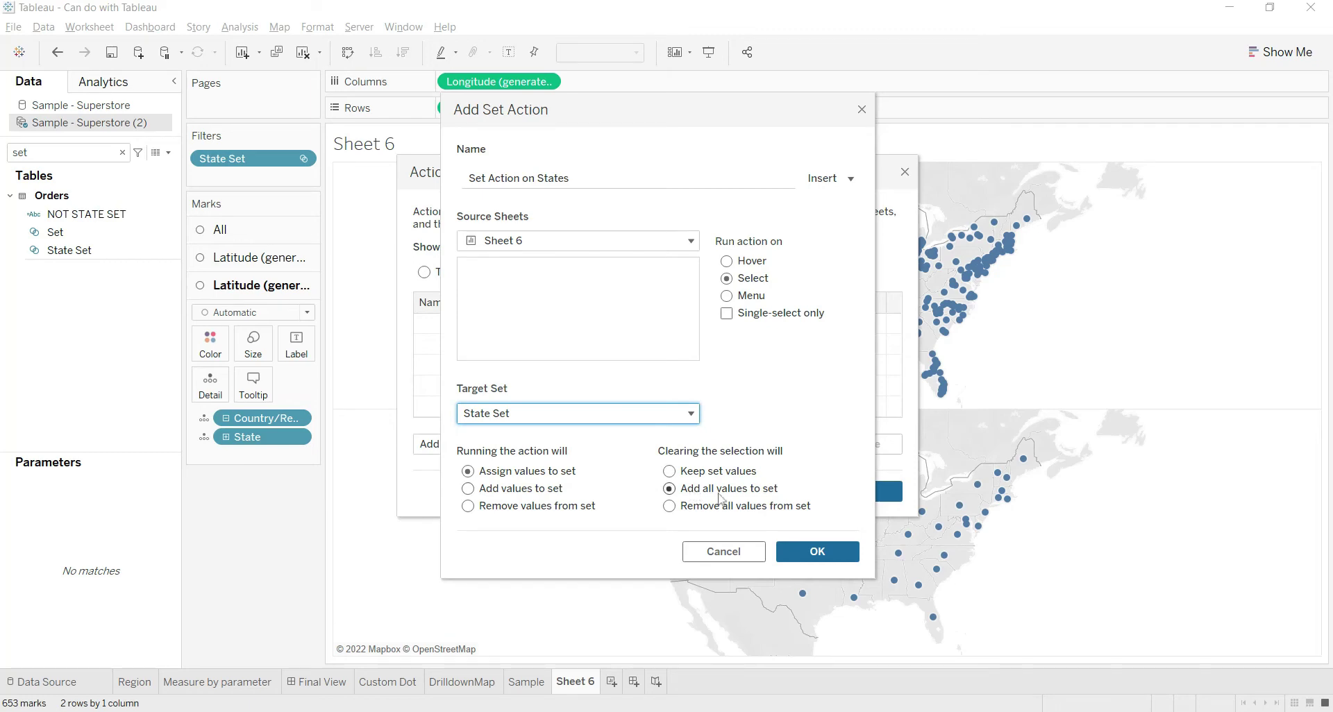
click(811, 556)
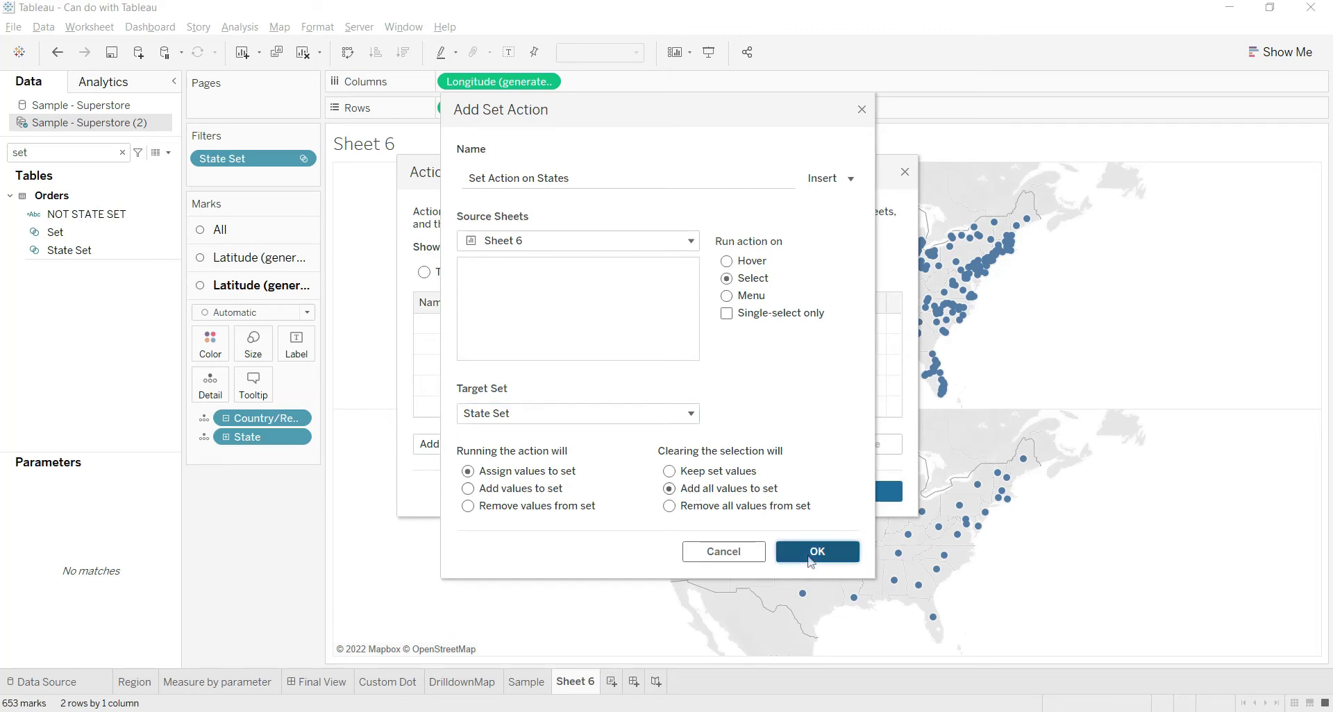
Close Actions, then test by drilling into California and Nebraska and deselecting each.
click(844, 496)
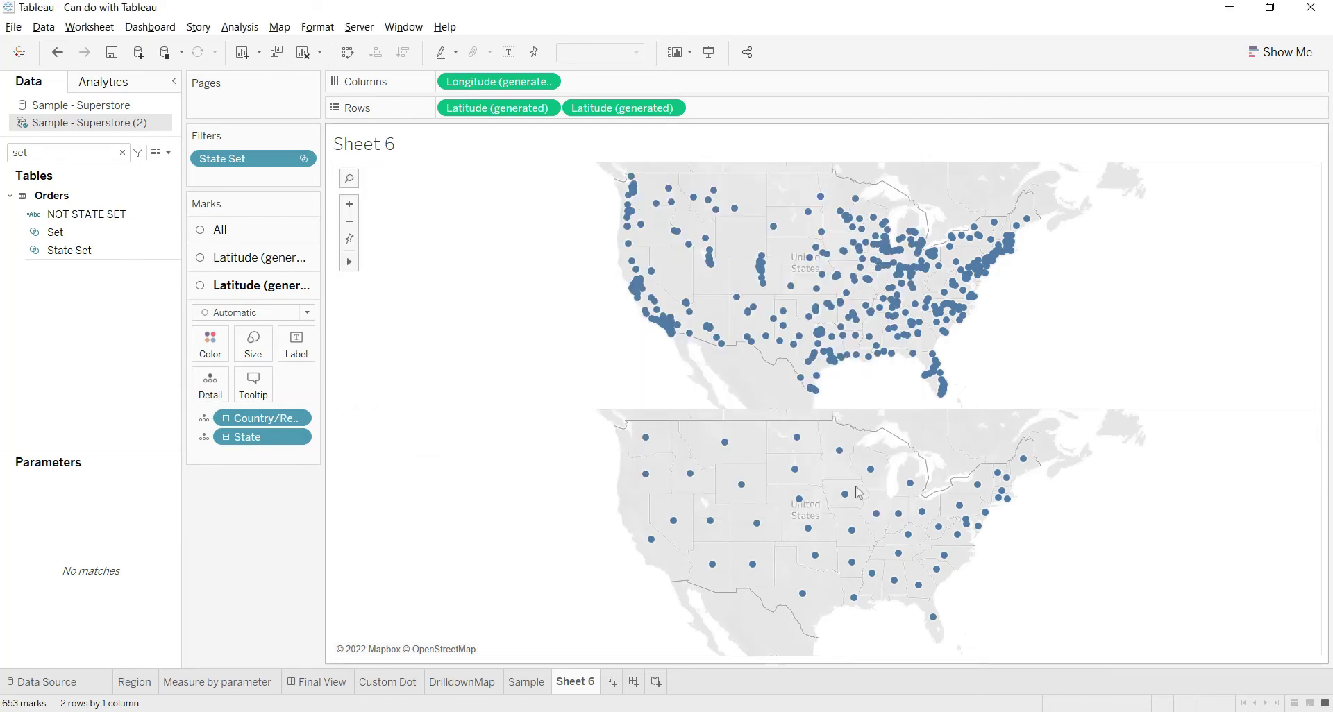
click(651, 539)
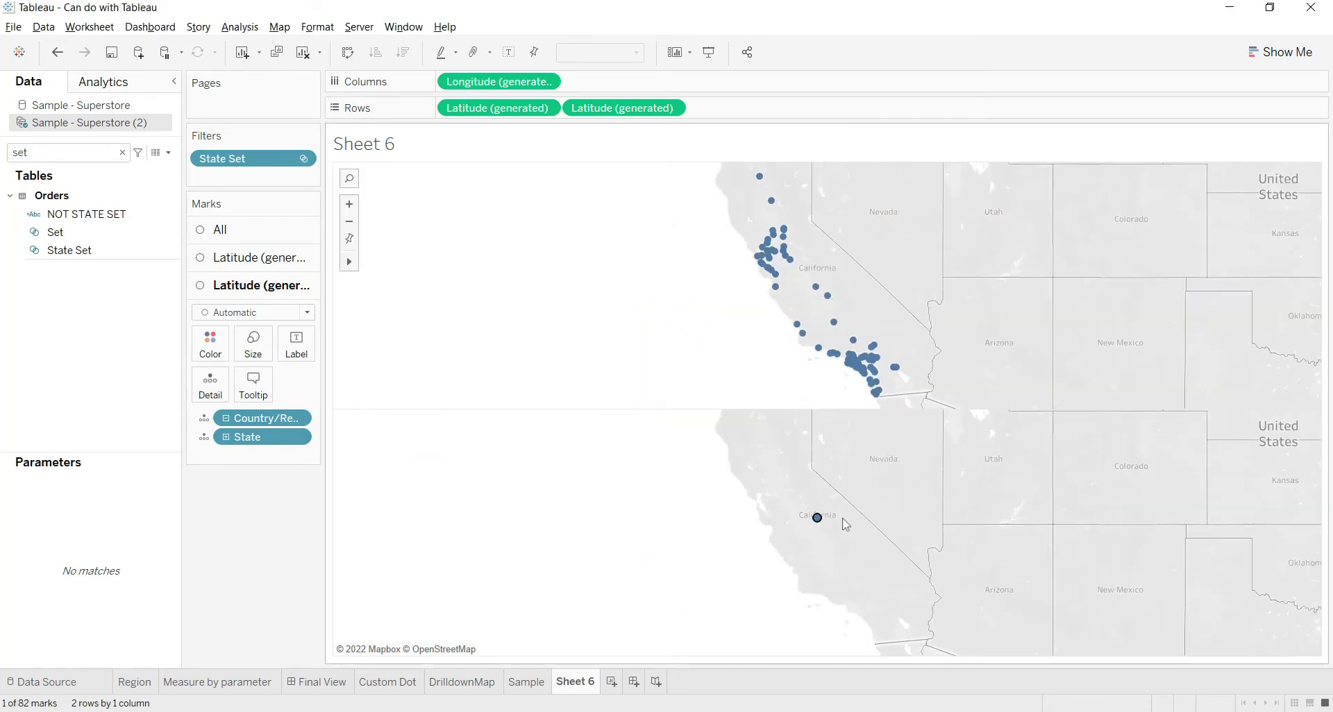
click(816, 518)
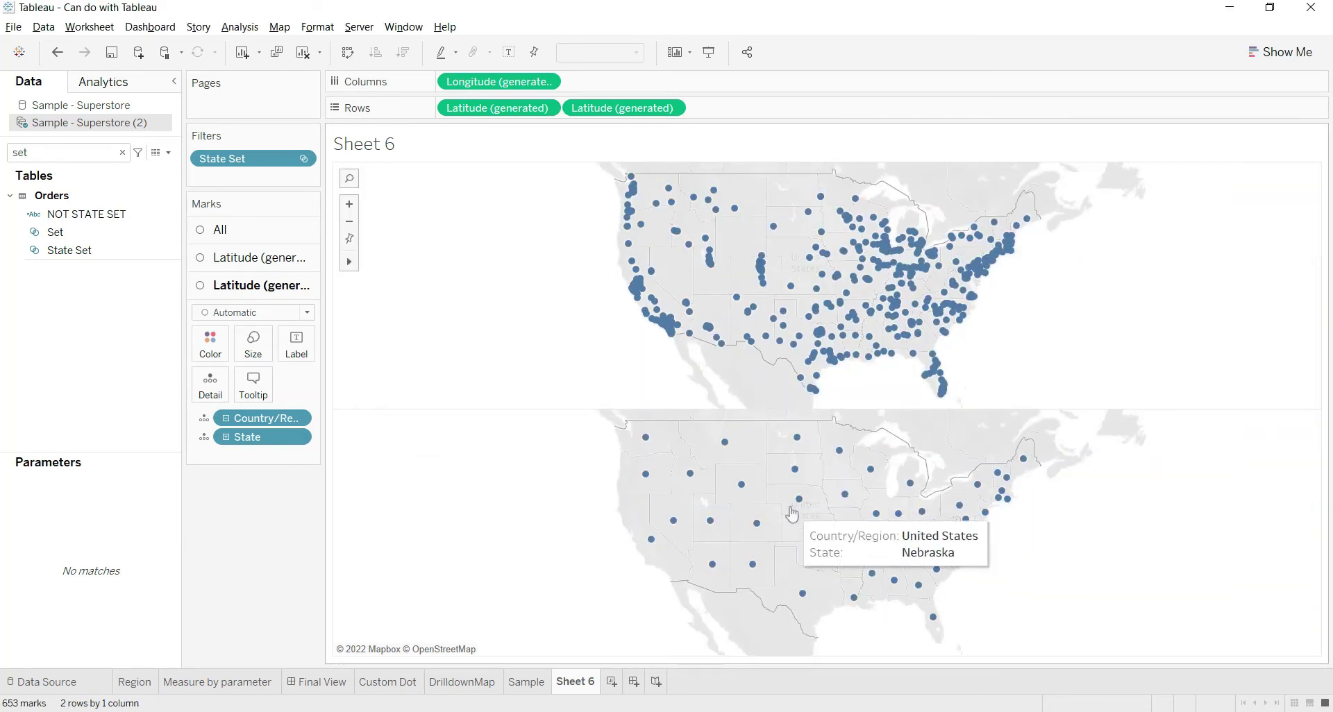
click(796, 509)
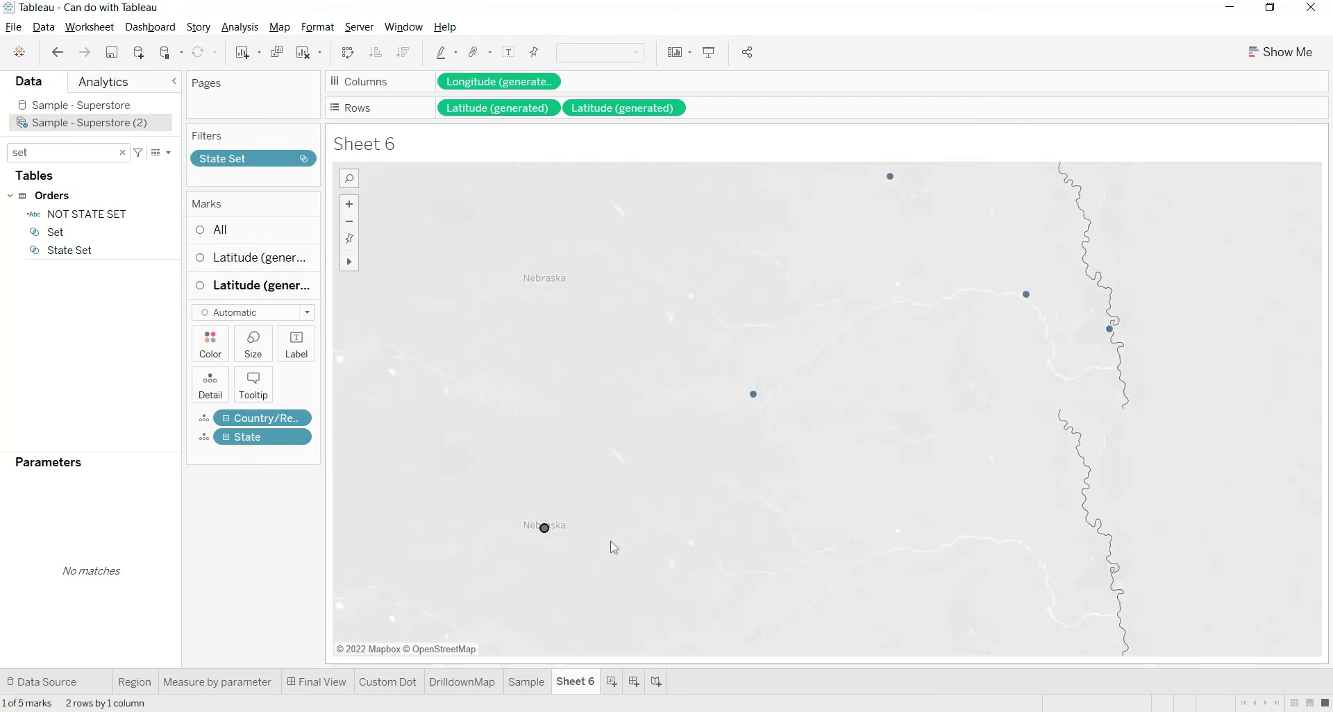
click(544, 529)
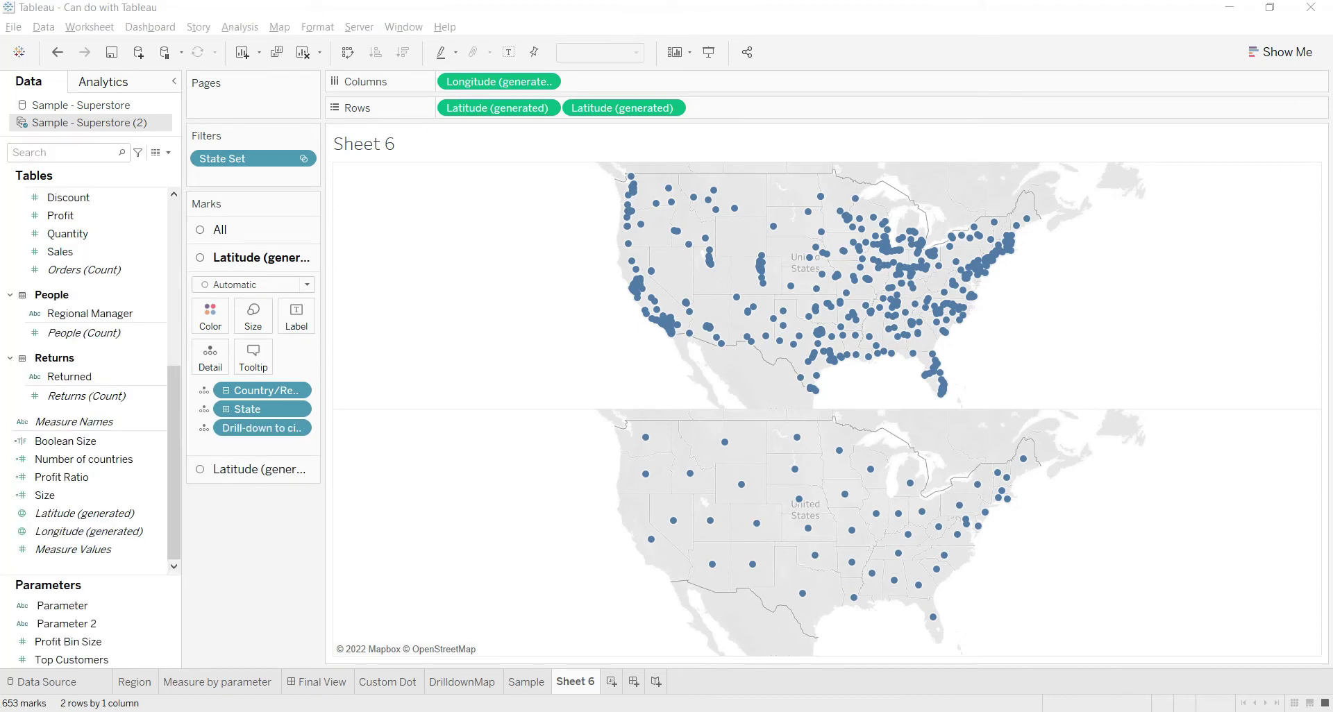
Put Profit Ratio on Color for the first latitude layer's city dots, scaled -2.700 to 0.500.
drag(81, 546, 229, 421)
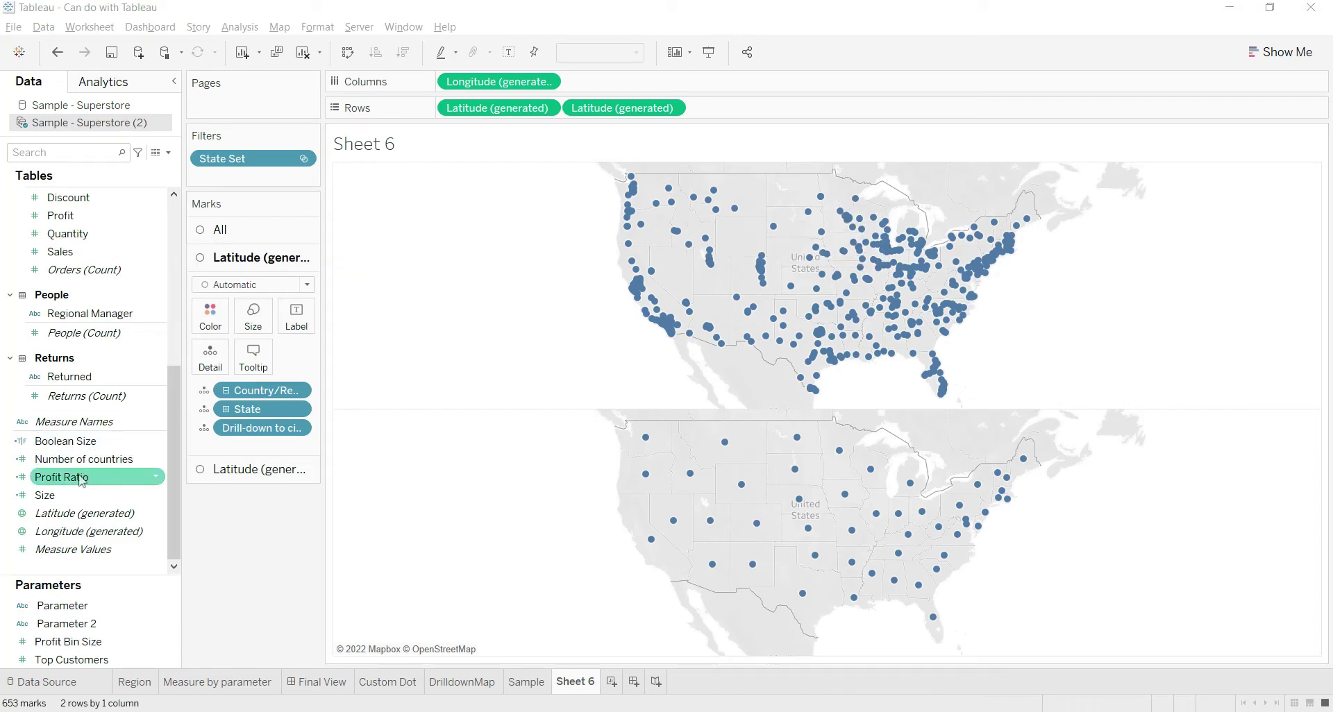
drag(82, 479, 210, 315)
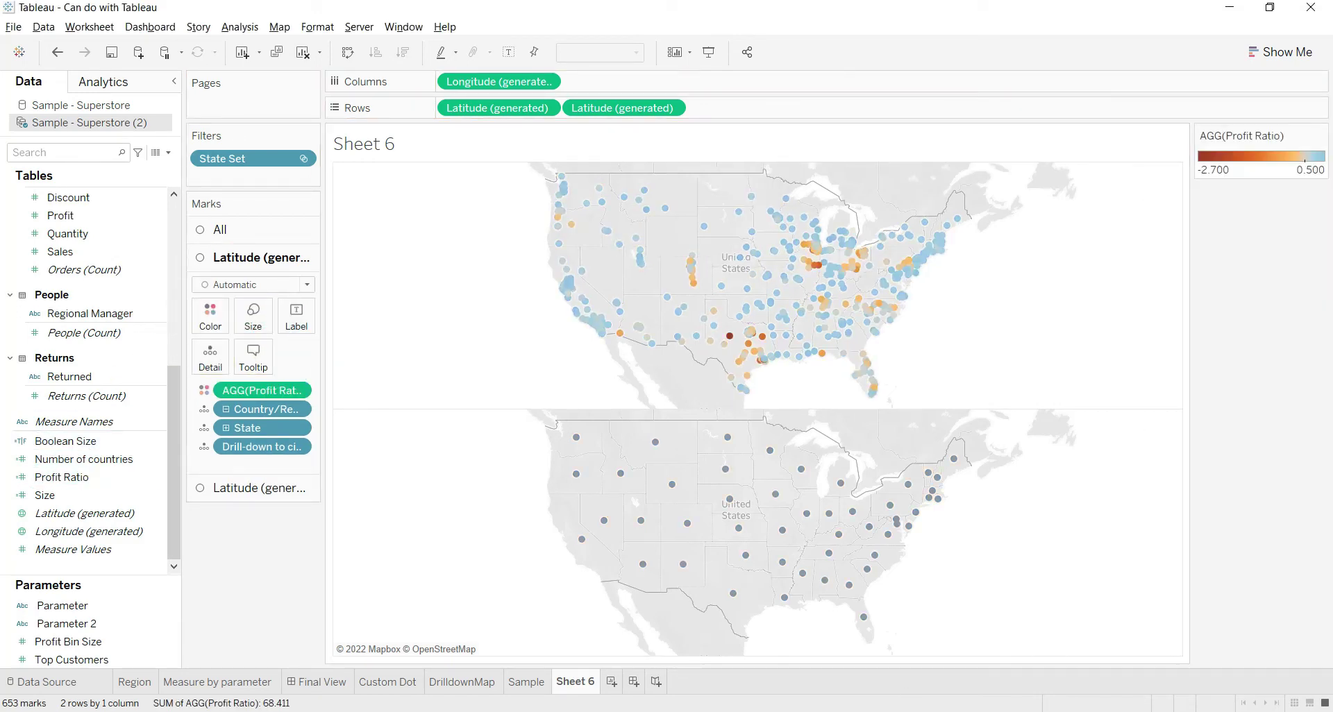
Switch the second Latitude (generated) Marks card's mark type to Shape.
click(259, 488)
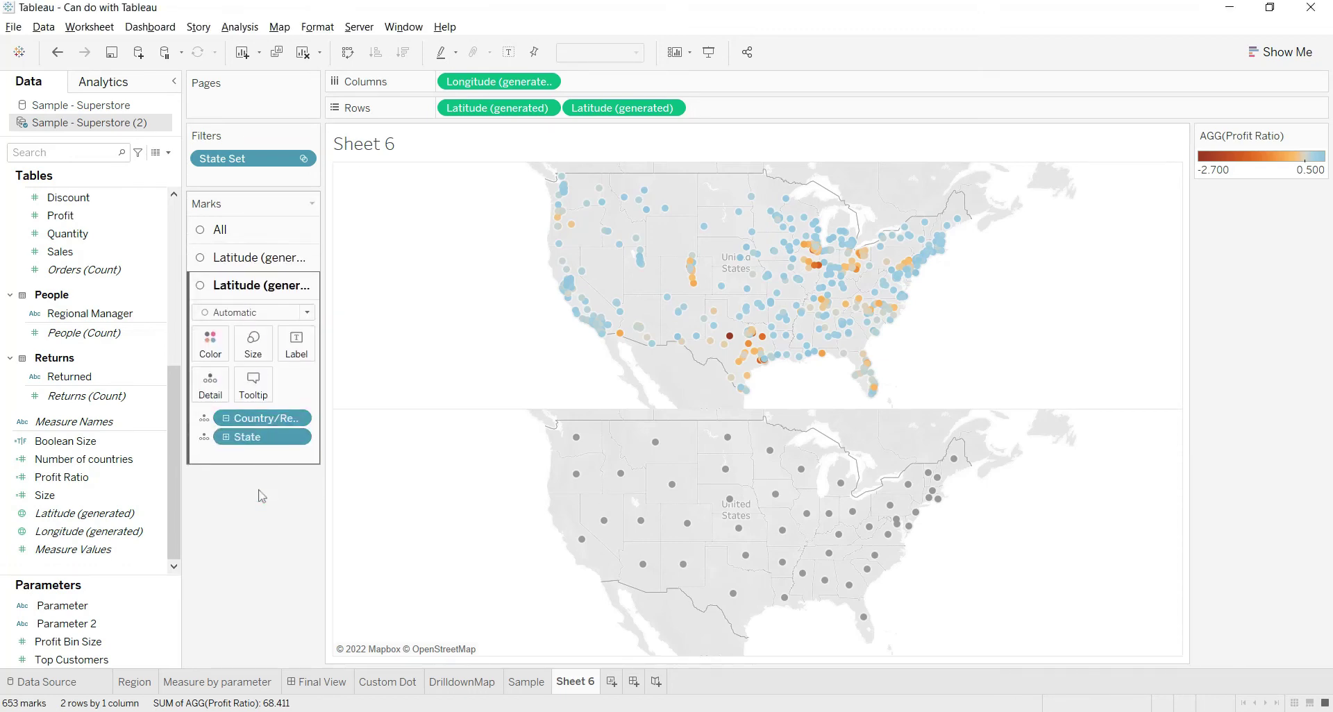
click(248, 313)
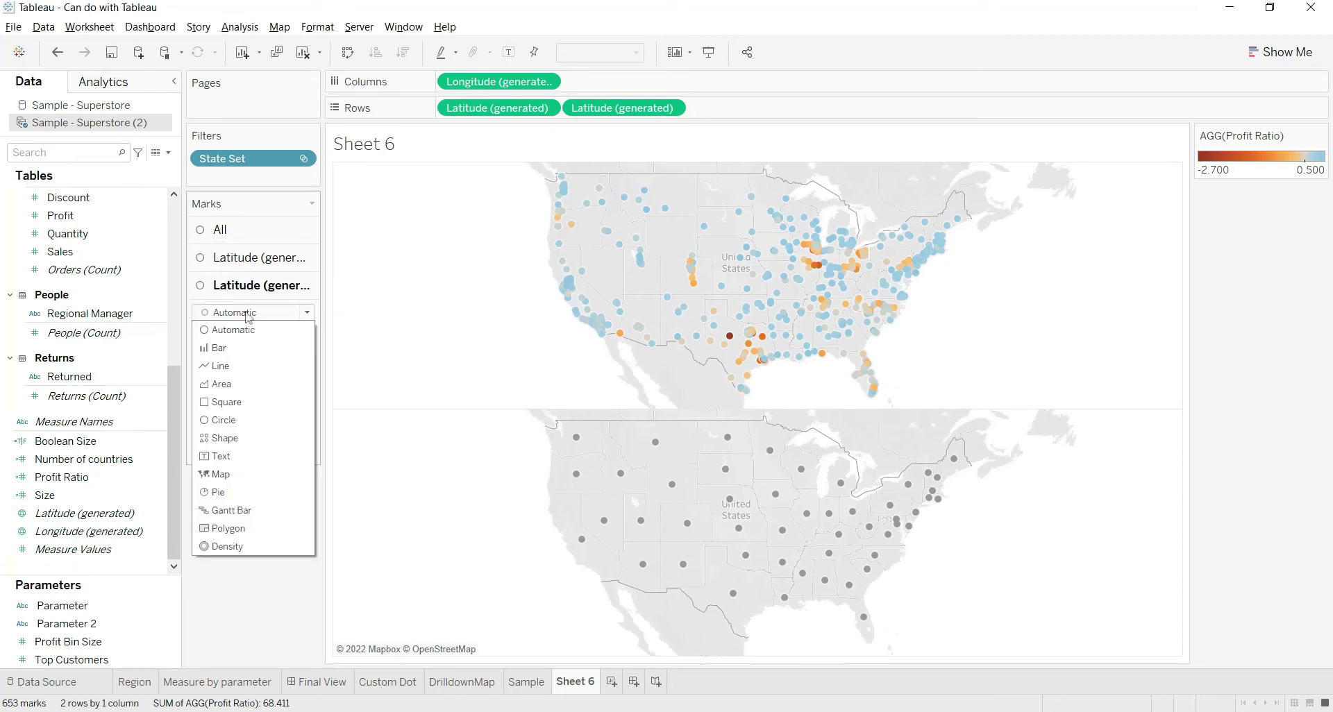
click(224, 439)
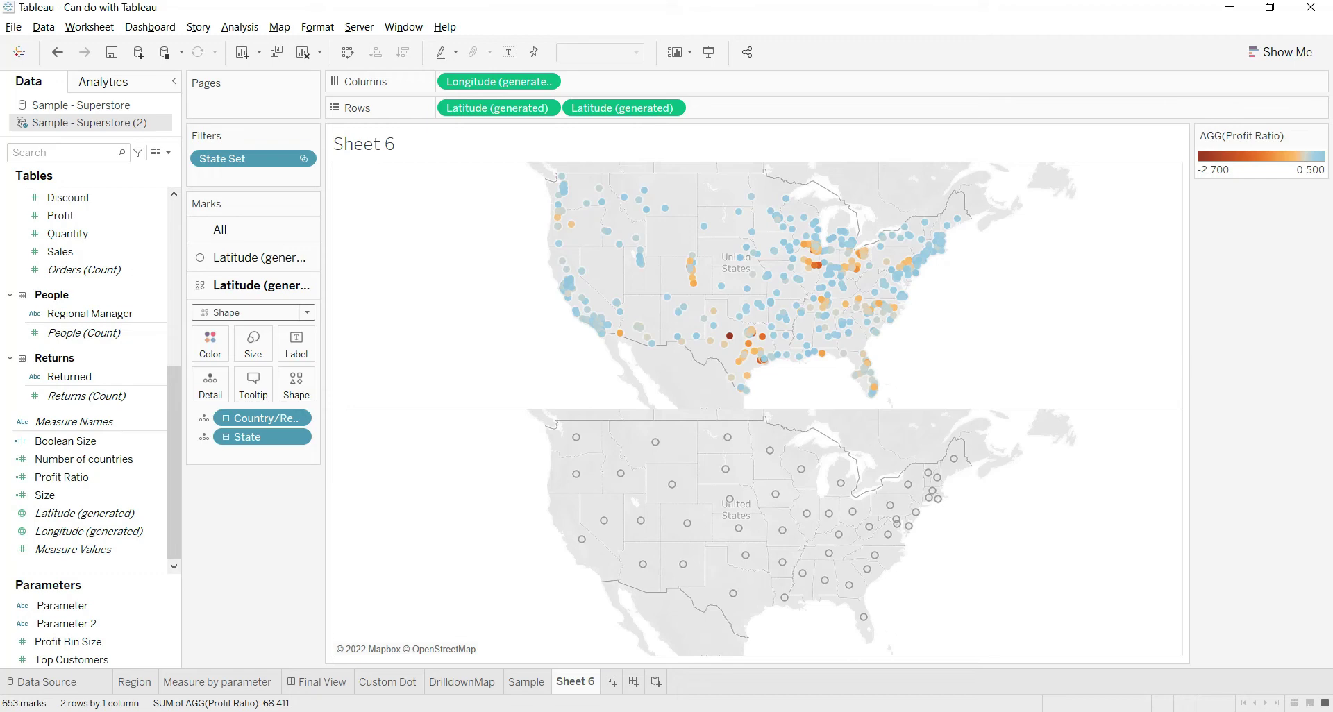
mouse_move(895, 502)
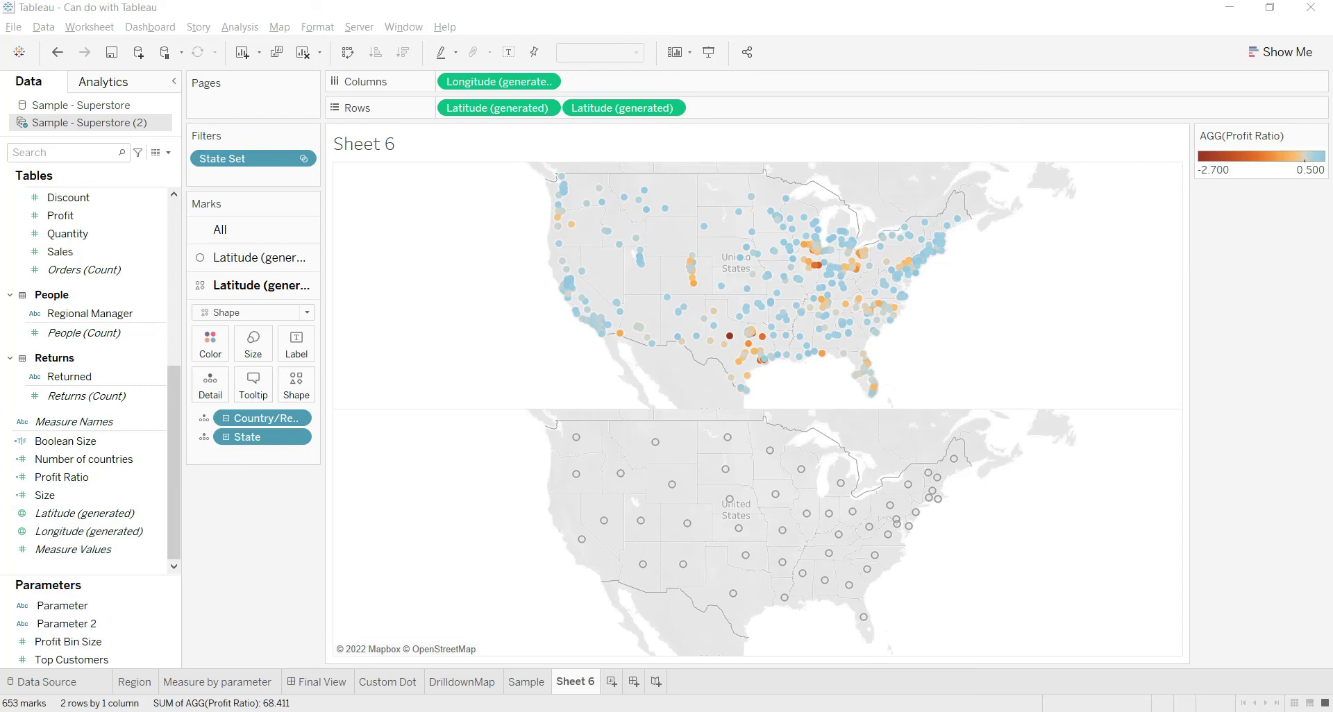
Confirm the Size calculation and add it to the lower map's state marks.
text(siz)
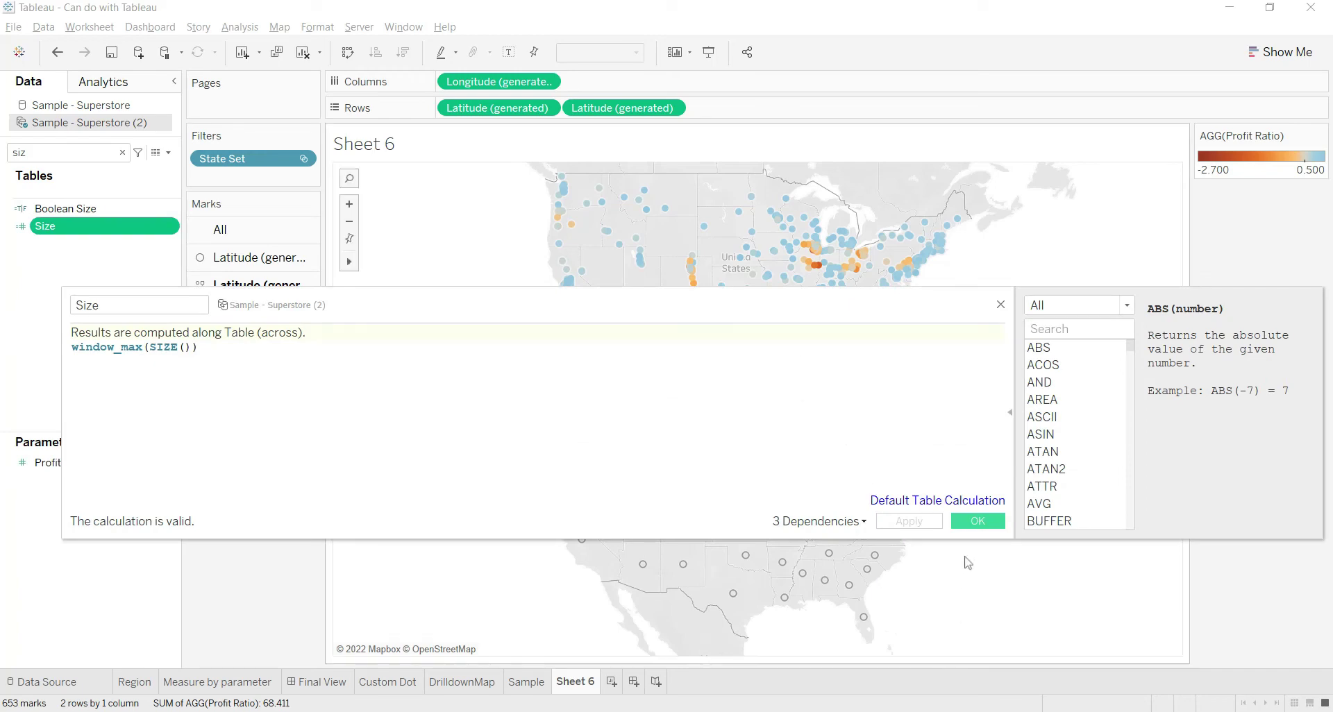
click(977, 520)
key(Up)
drag(48, 226, 297, 347)
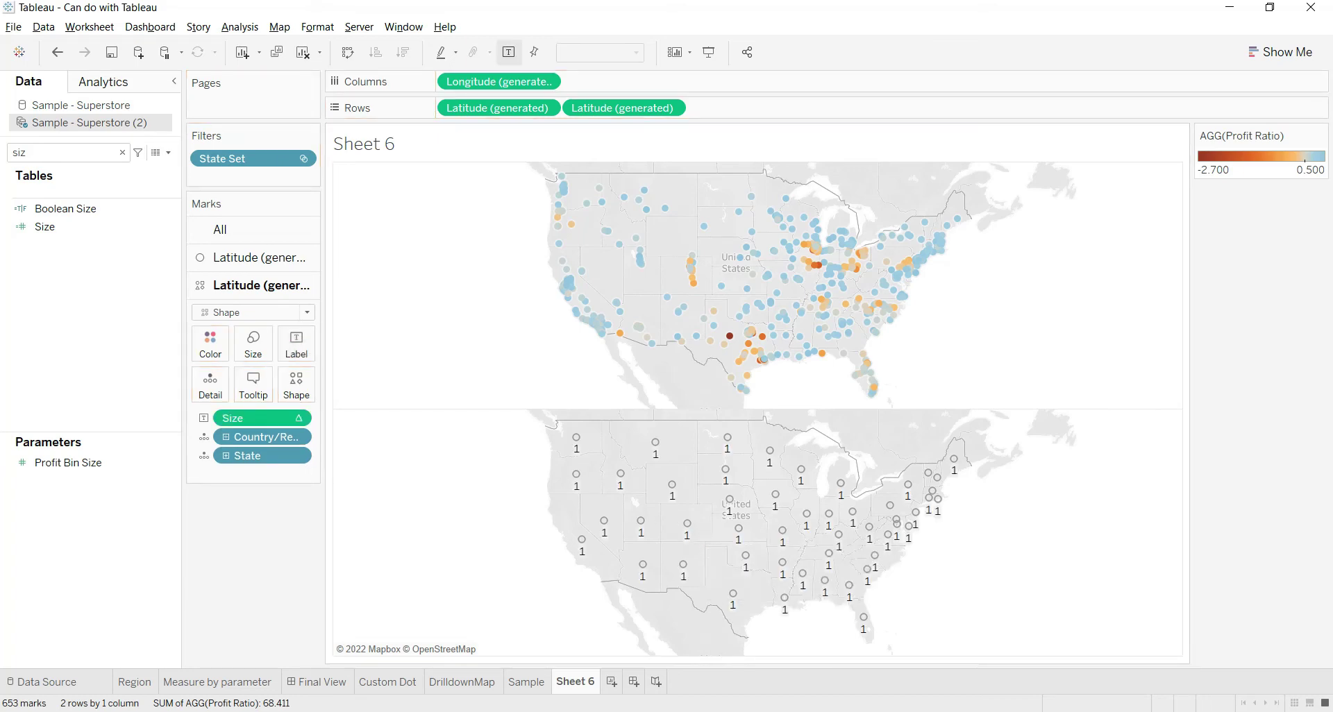
Compute Size using State, then drill into California and back to test.
click(299, 418)
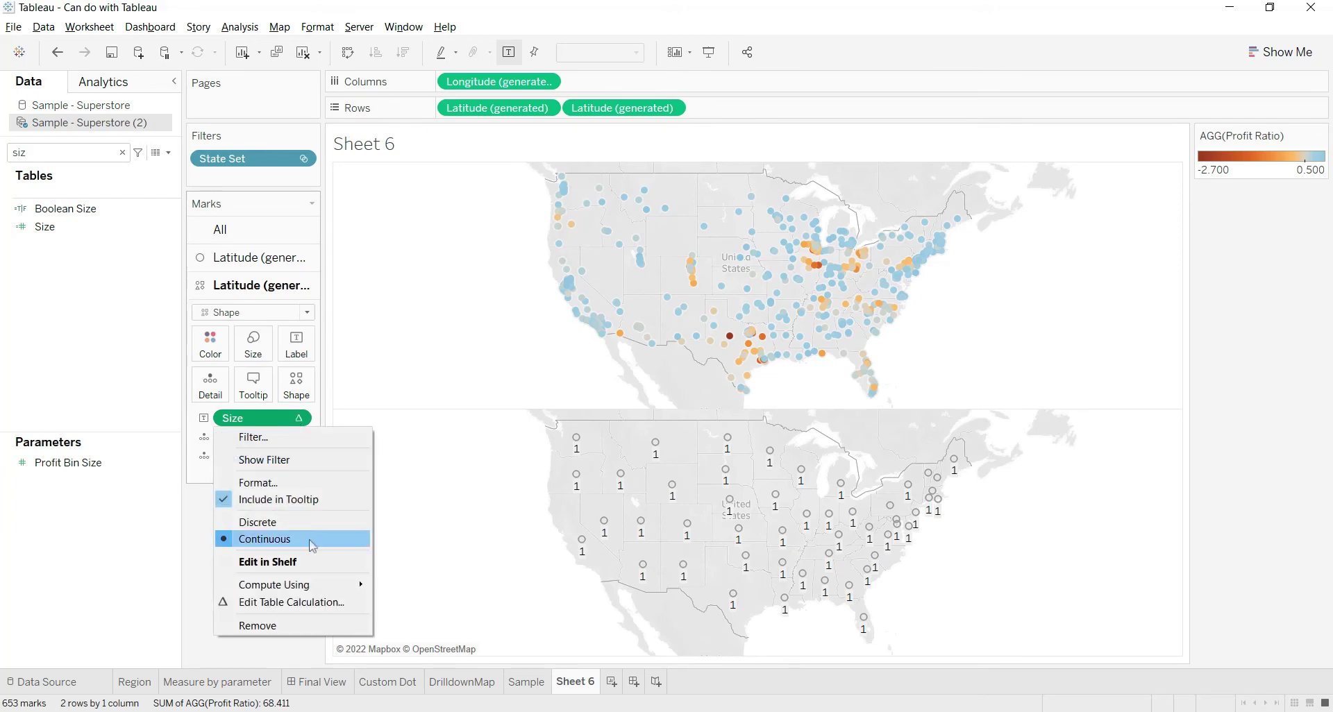
mouse_move(341, 584)
click(433, 634)
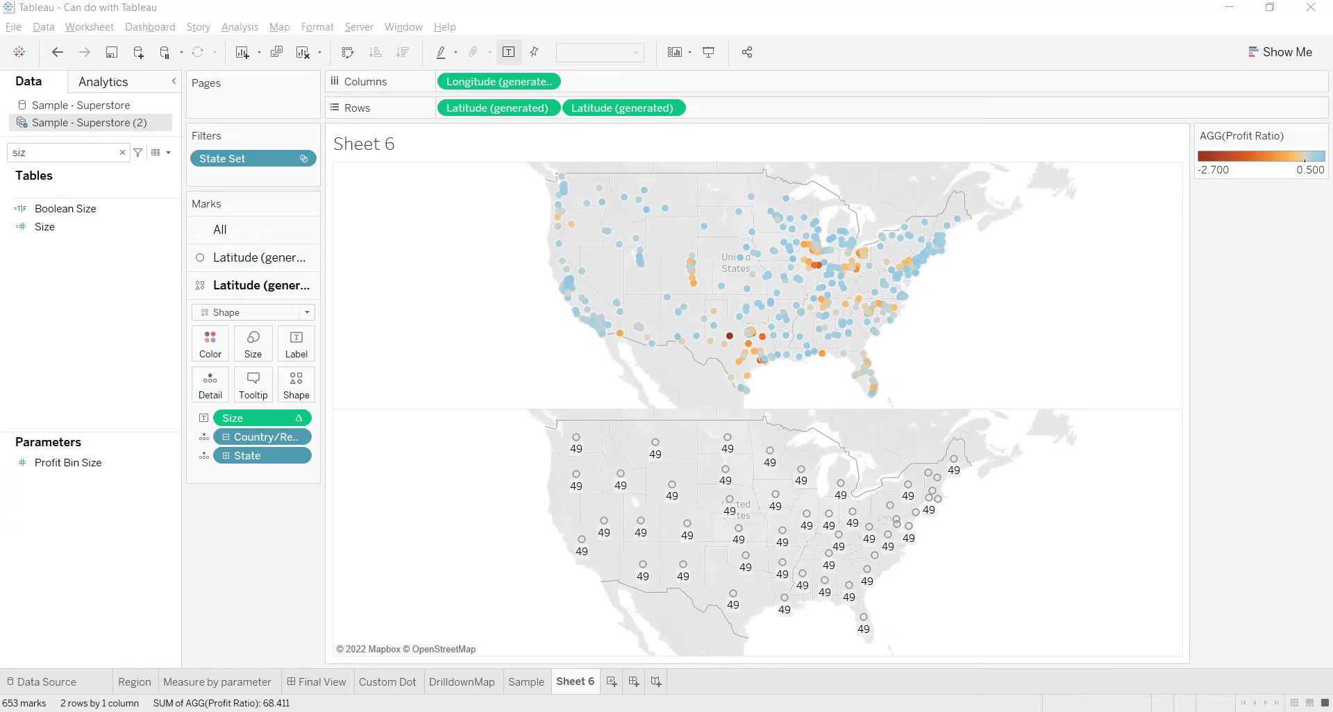
click(582, 542)
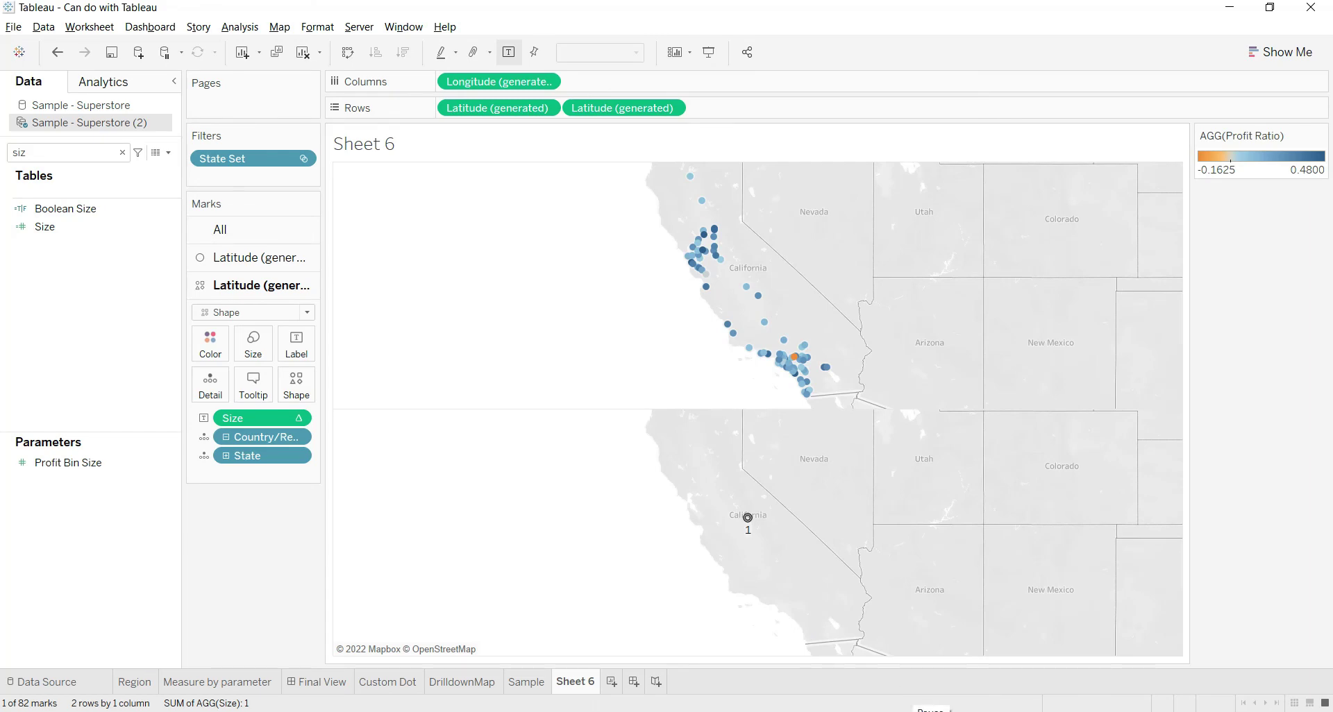
click(748, 520)
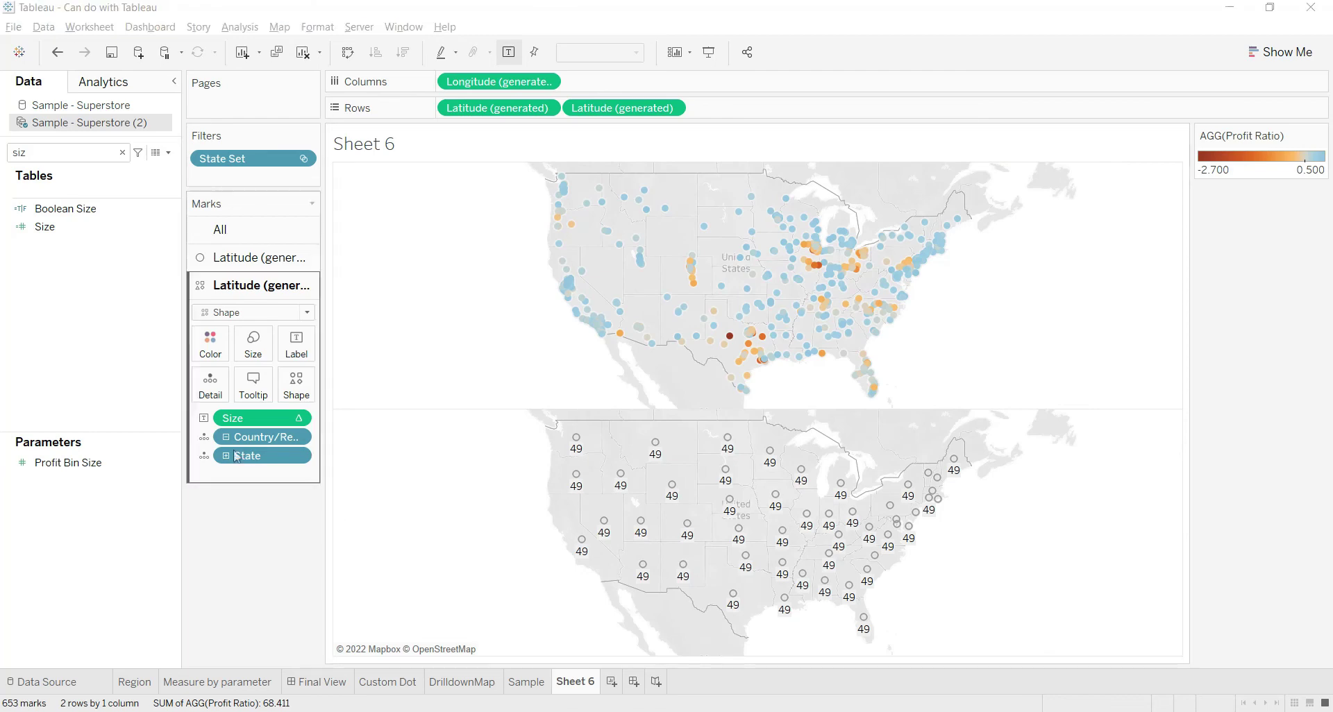
Replace Size on the marks with Boolean Size placed on Shape.
drag(233, 418, 17, 186)
right_click(52, 208)
click(105, 279)
click(976, 518)
drag(83, 208, 295, 390)
Assign the Maths shape palette to Boolean Size in Edit Shape.
click(295, 389)
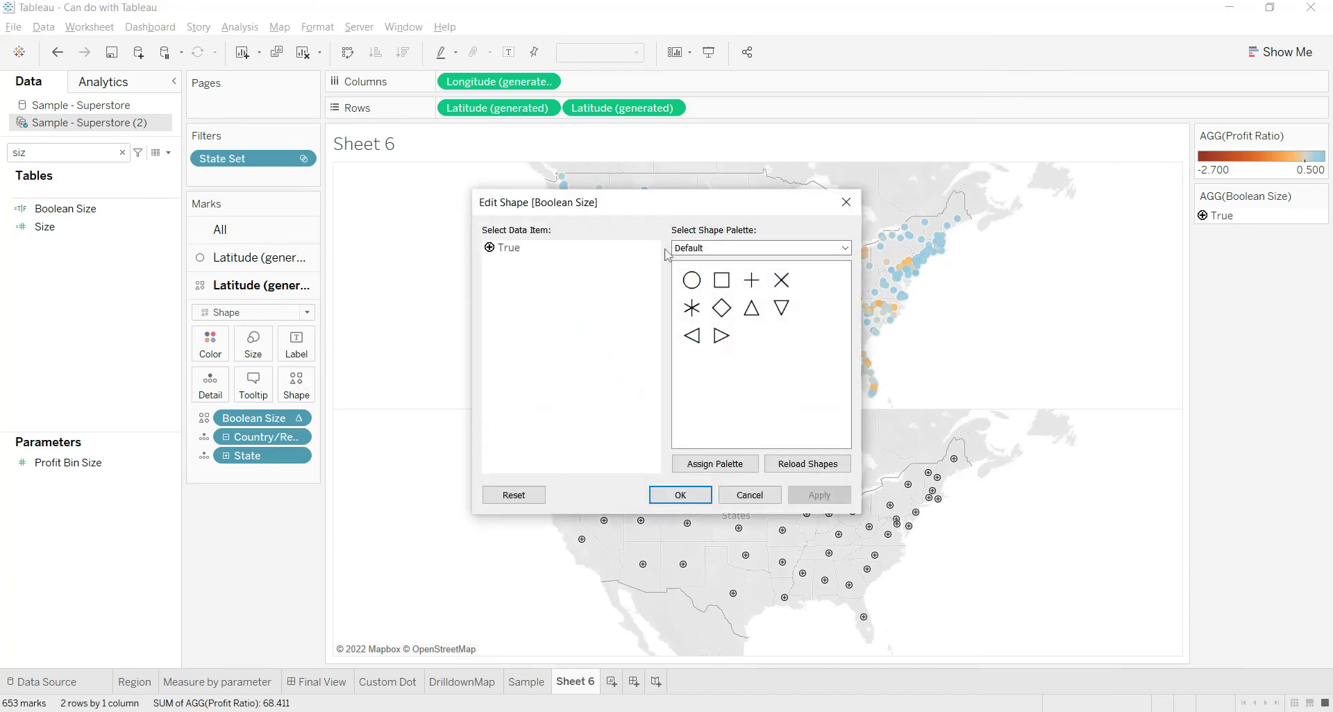
click(702, 252)
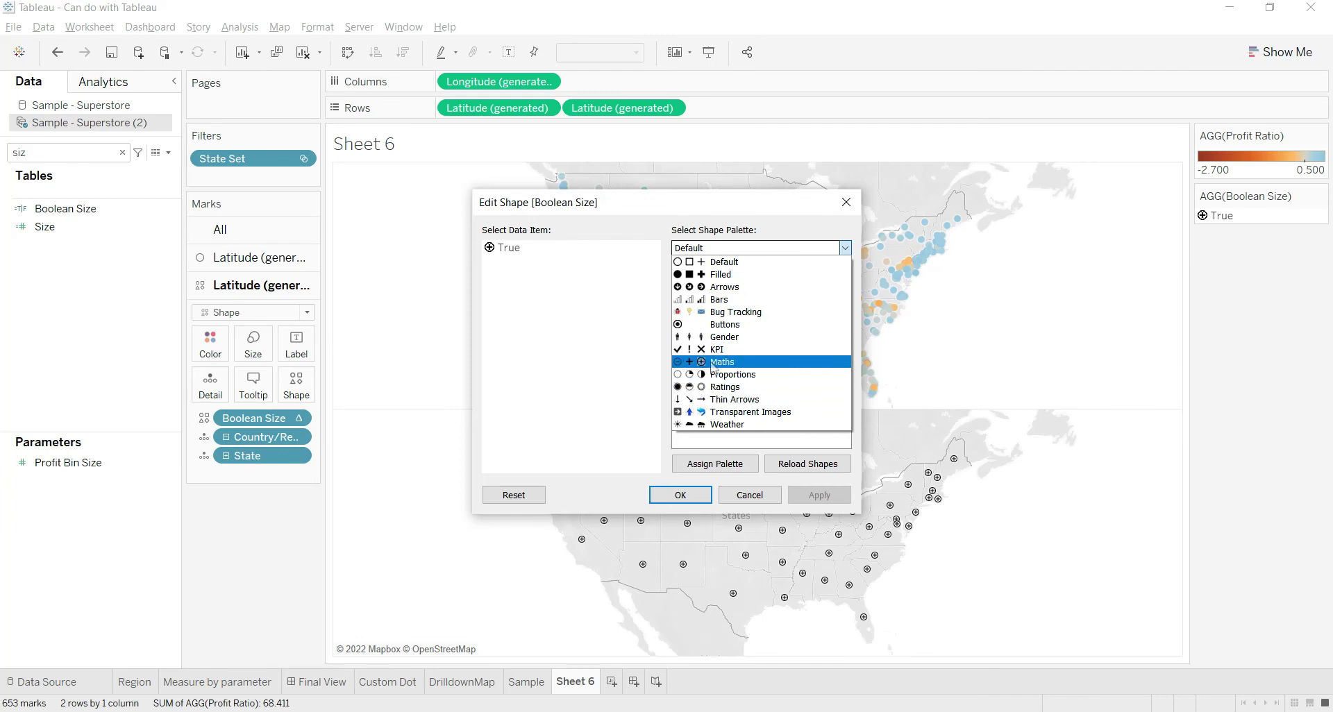
click(712, 362)
drag(705, 214, 537, 133)
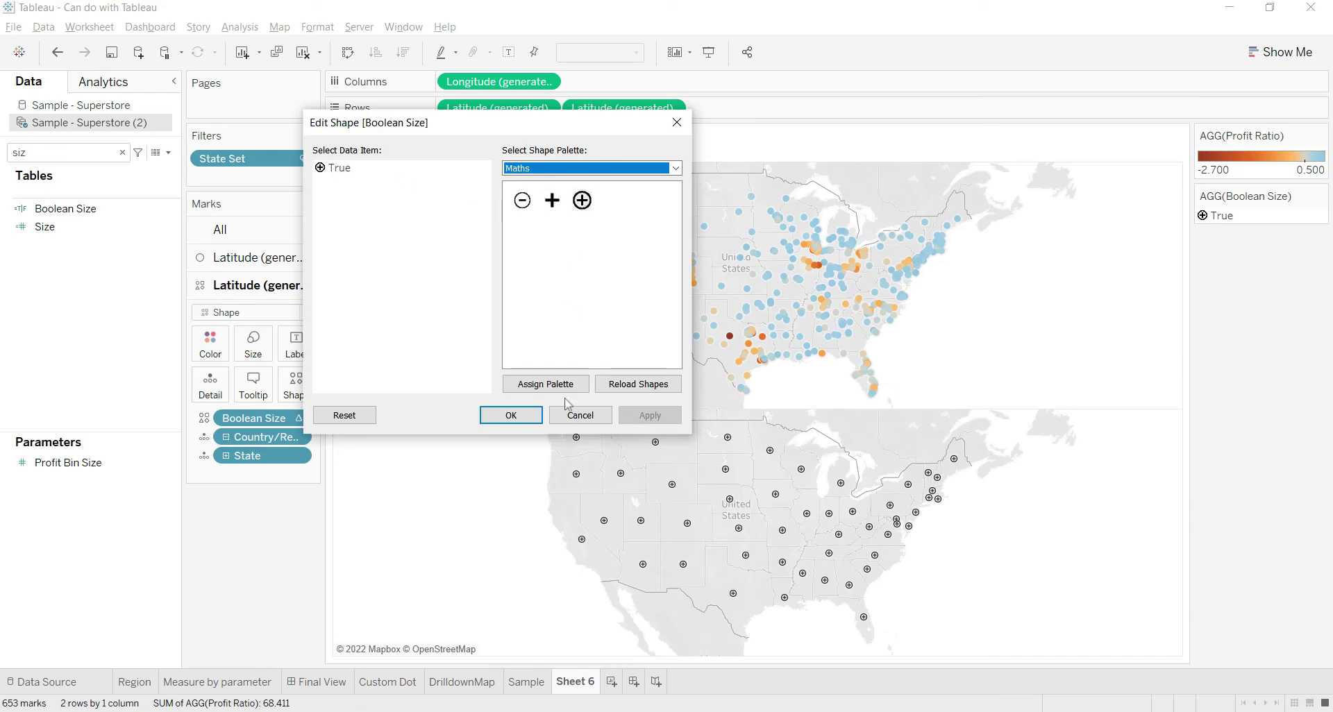
Apply the Maths shapes and enlarge the state markers, checking with California.
click(536, 418)
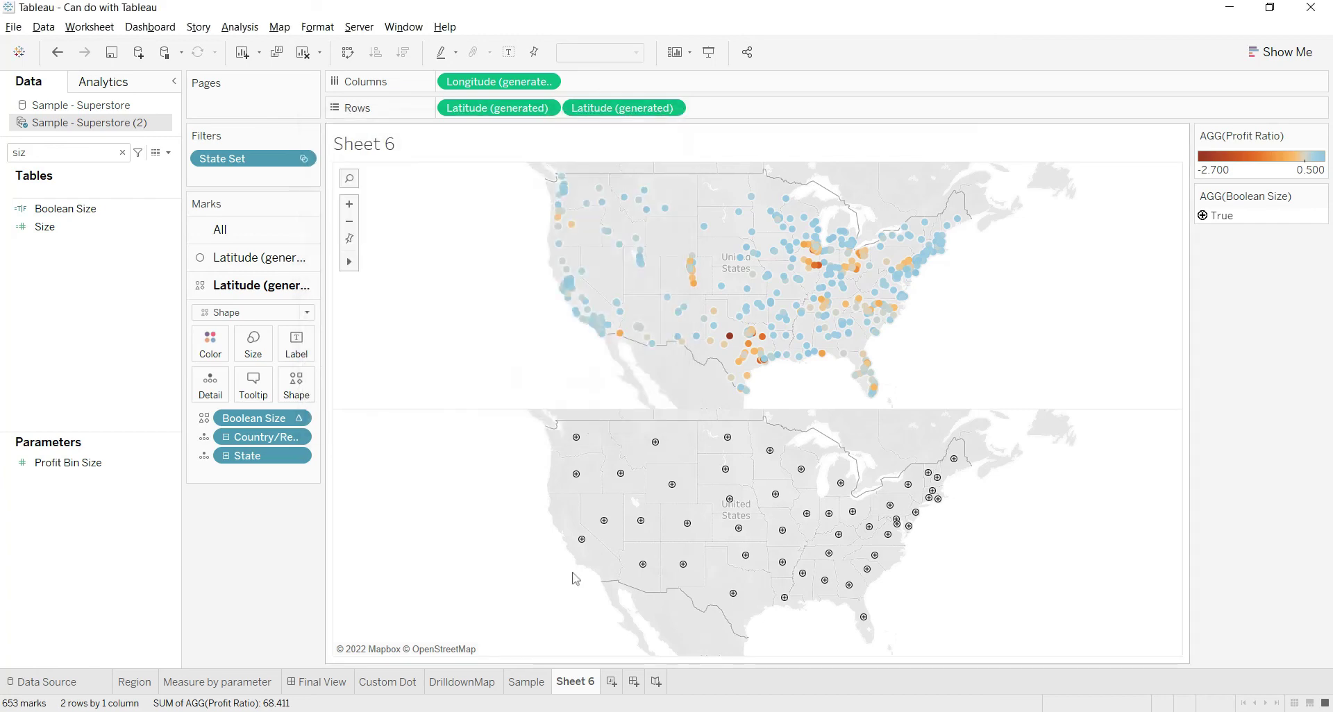
click(582, 541)
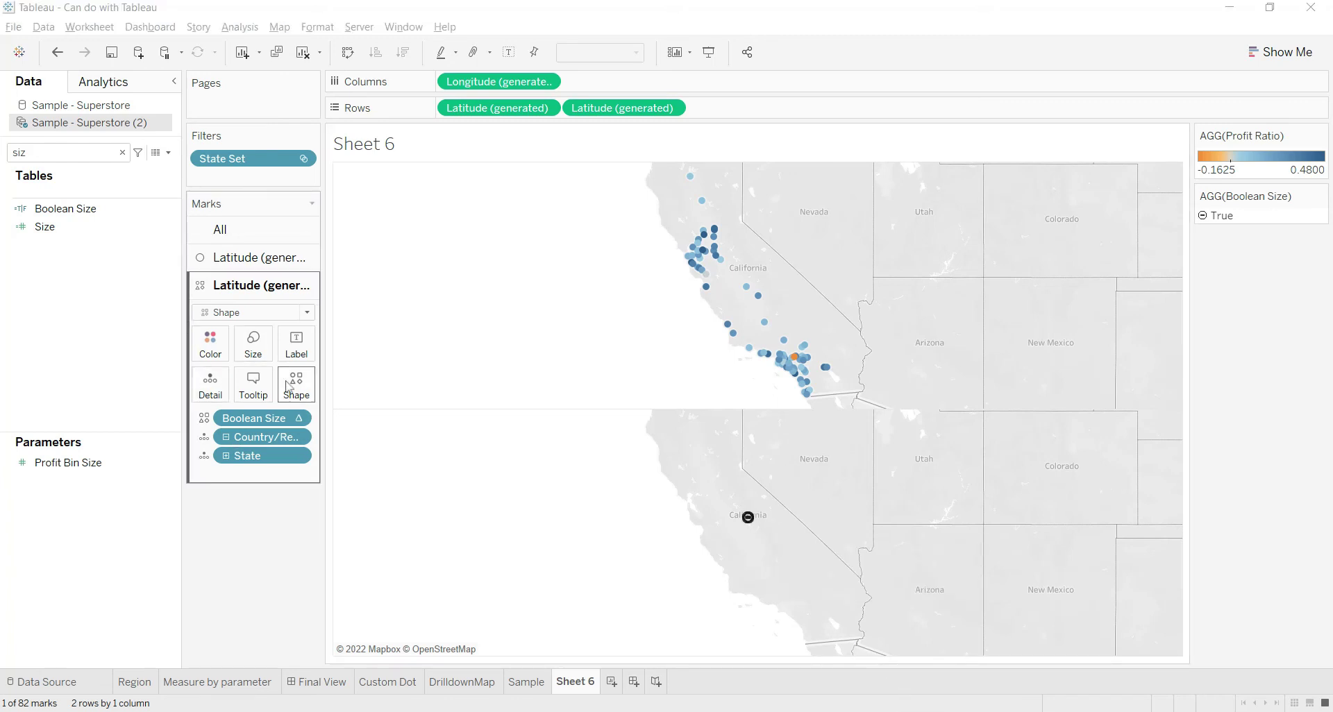
click(253, 343)
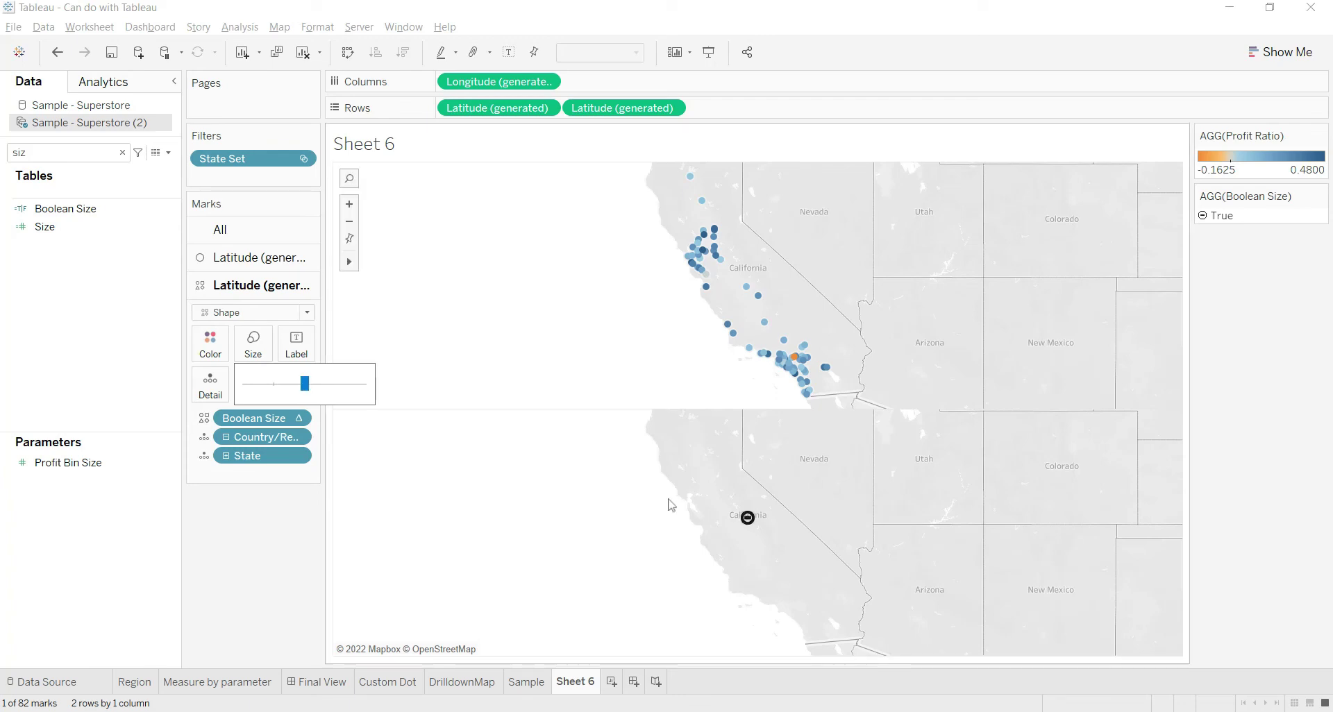
click(748, 517)
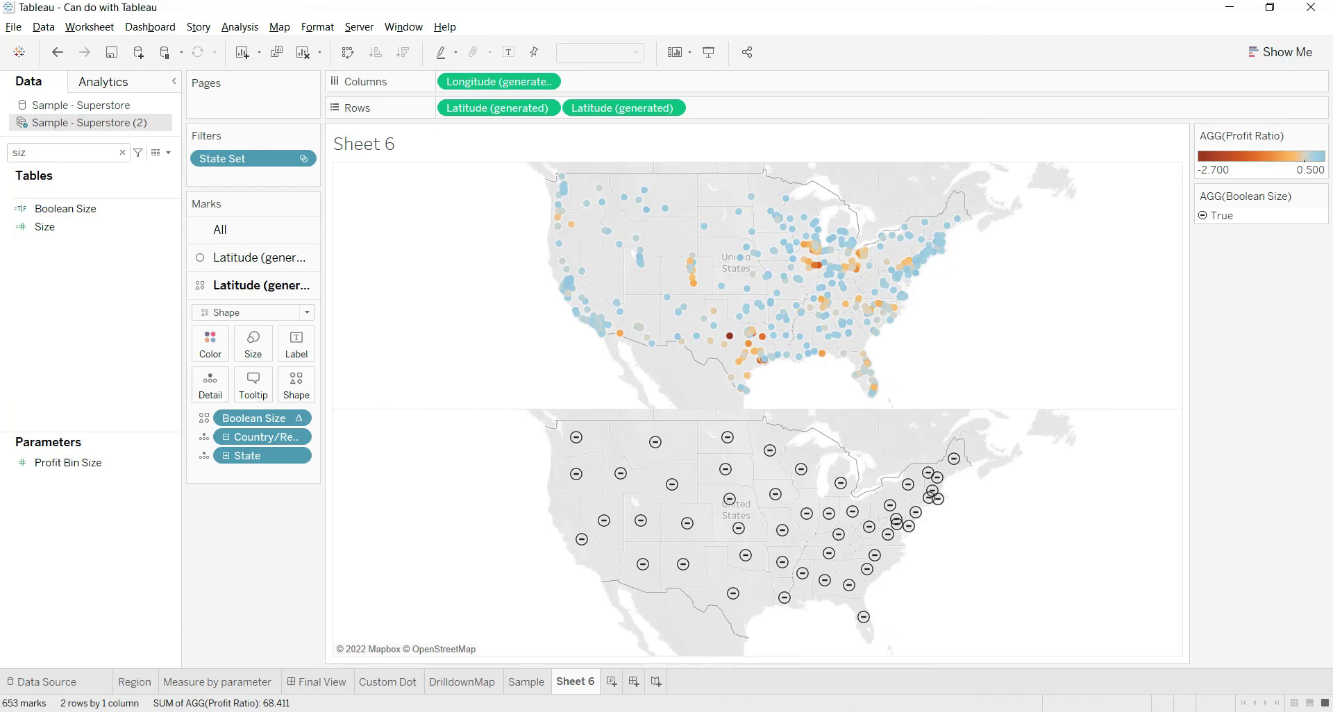
Compute Boolean Size using State, then expand and collapse Washington twice to test.
click(300, 419)
mouse_move(339, 582)
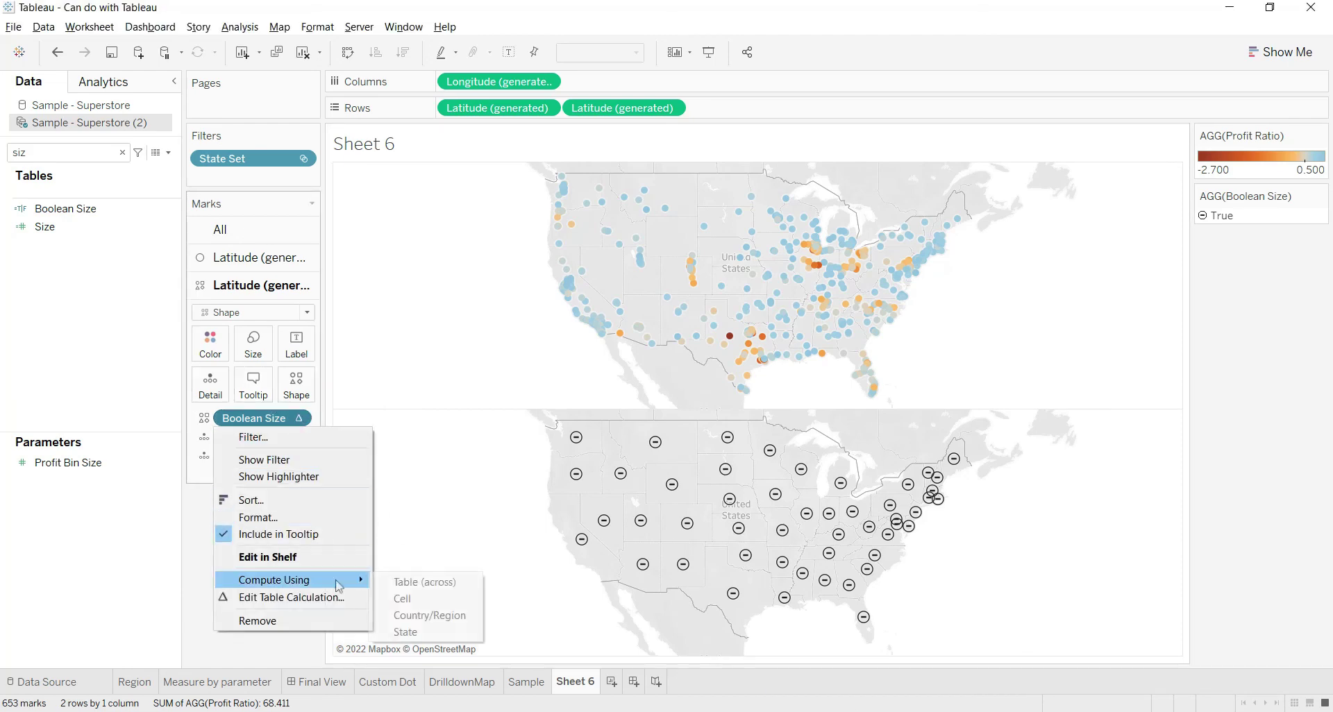
click(438, 631)
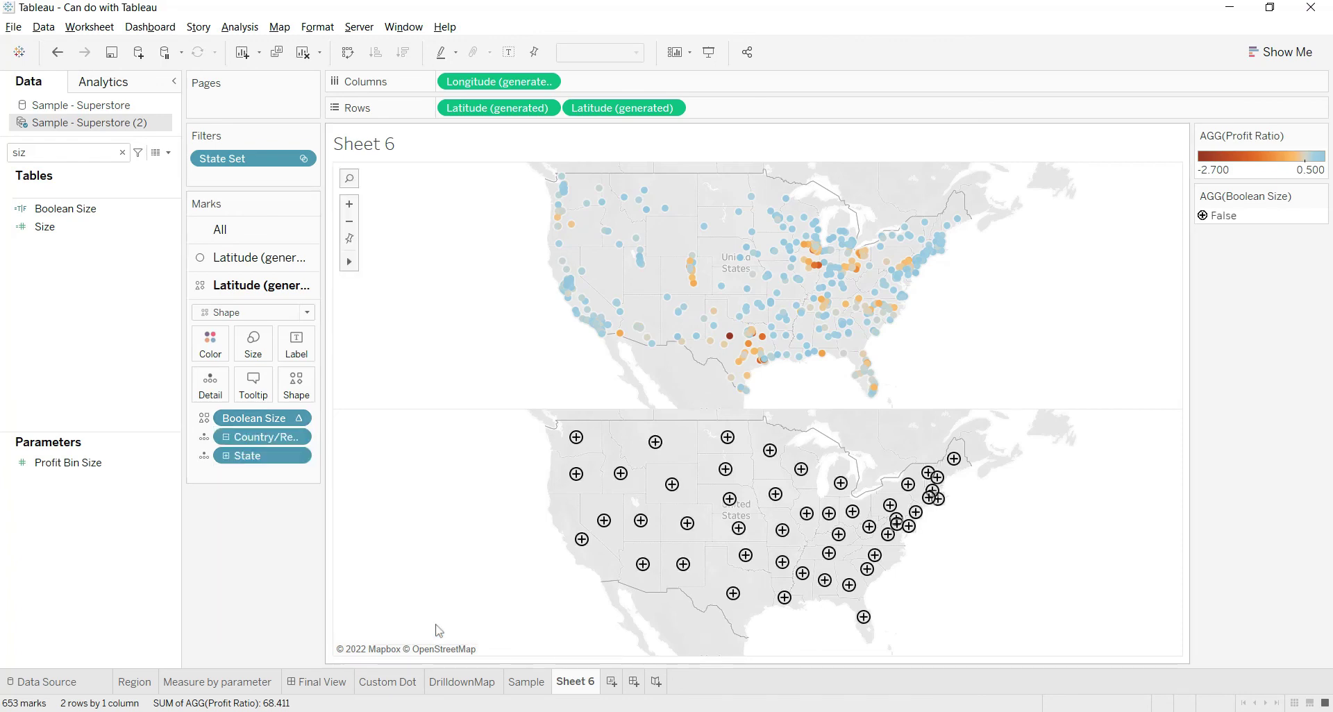
mouse_move(577, 442)
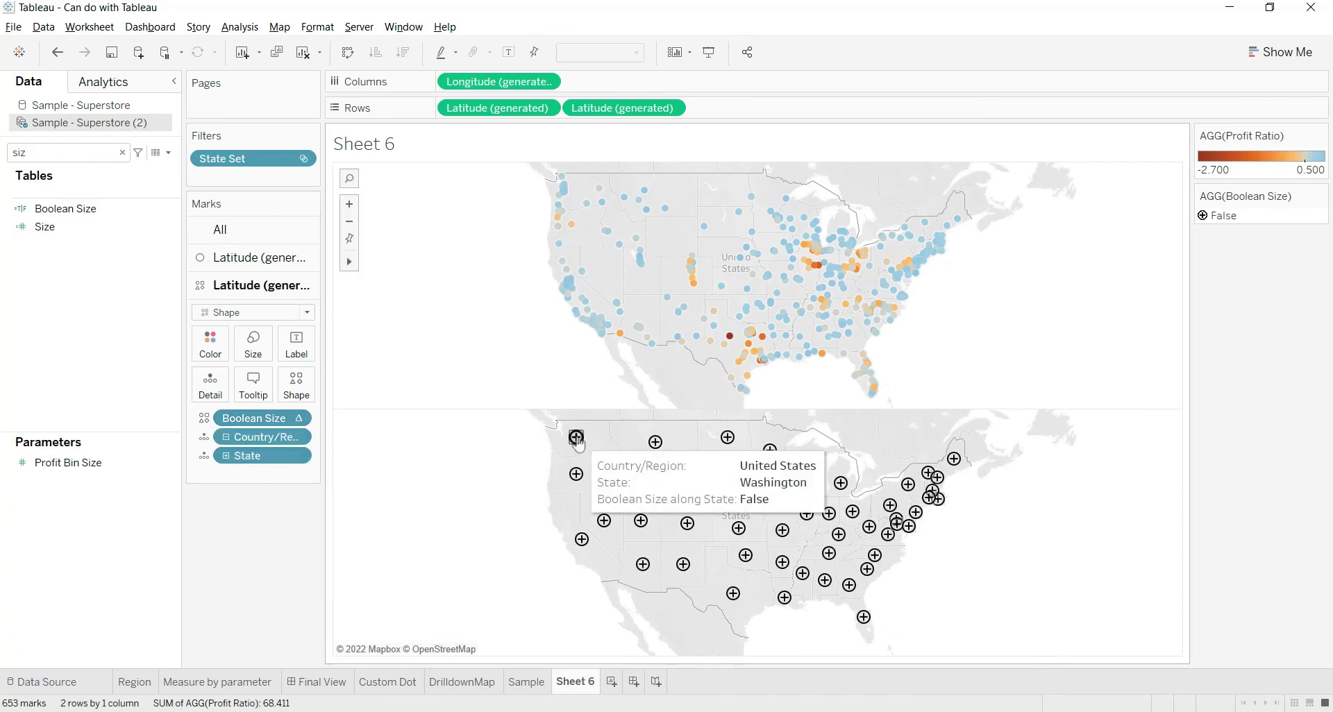
click(578, 442)
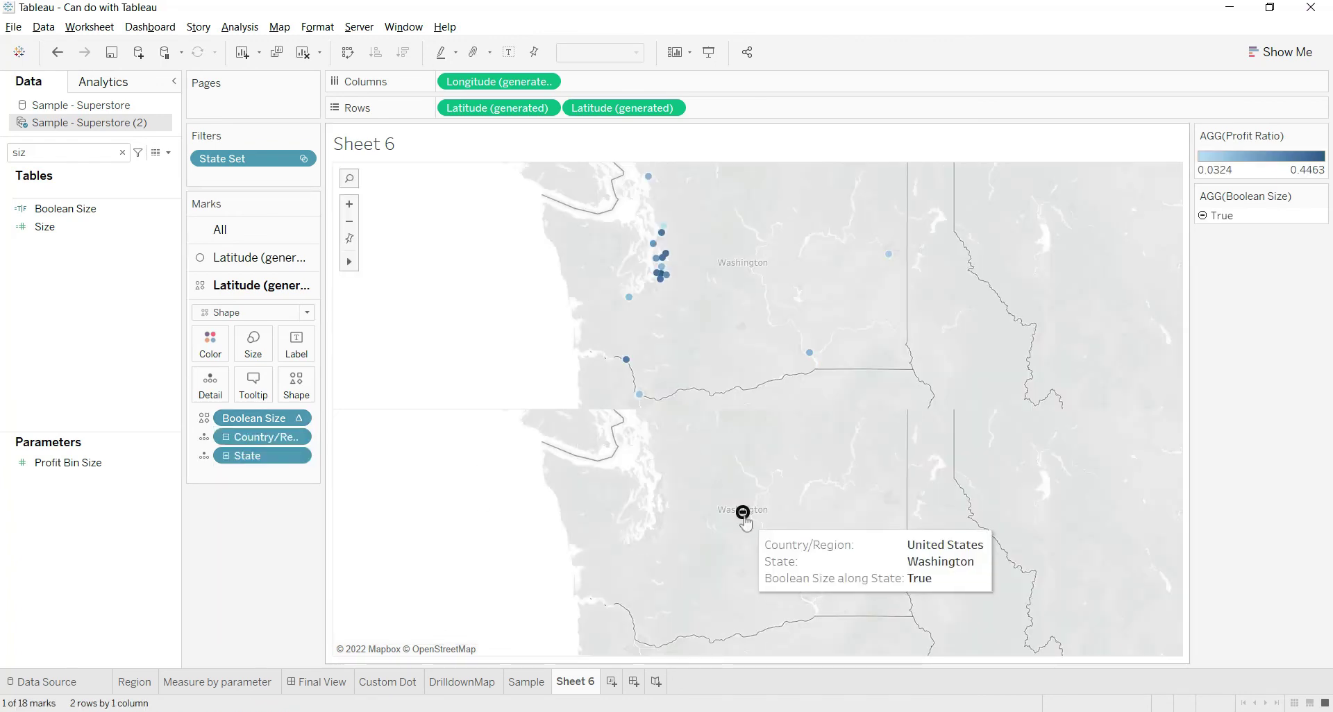
click(743, 513)
click(576, 439)
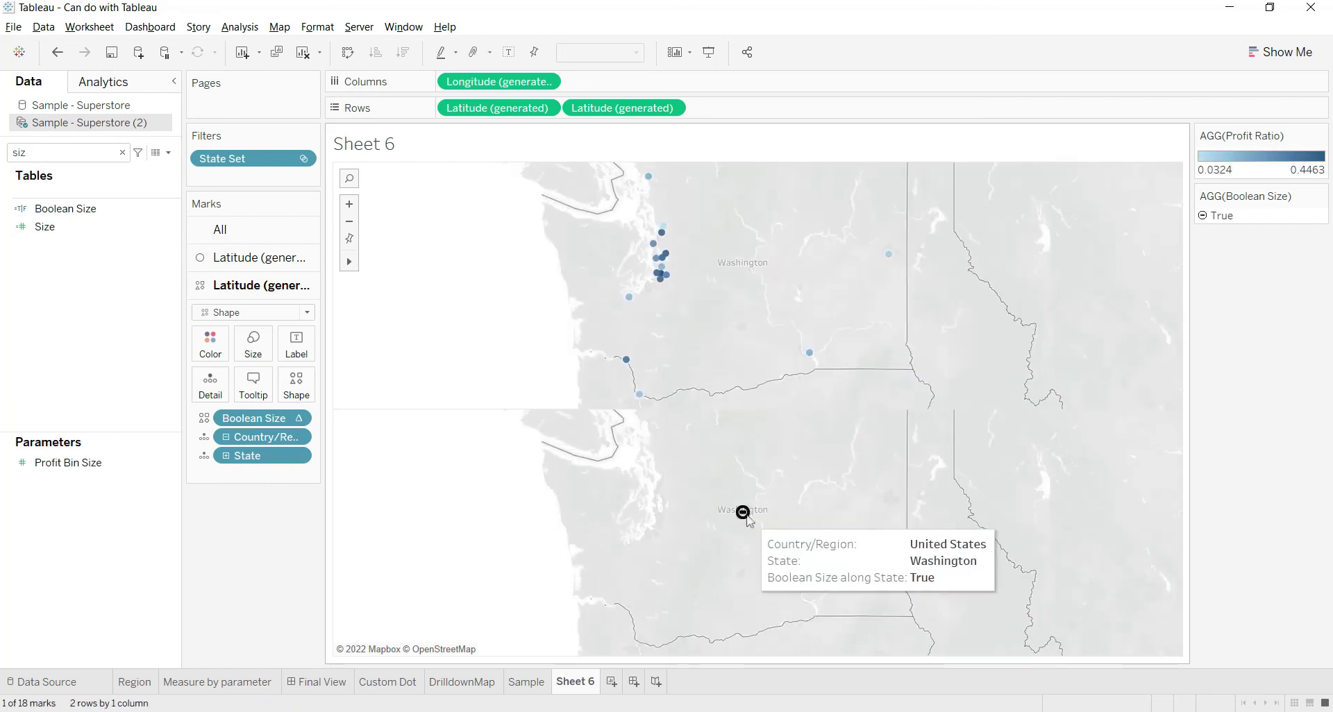
click(743, 512)
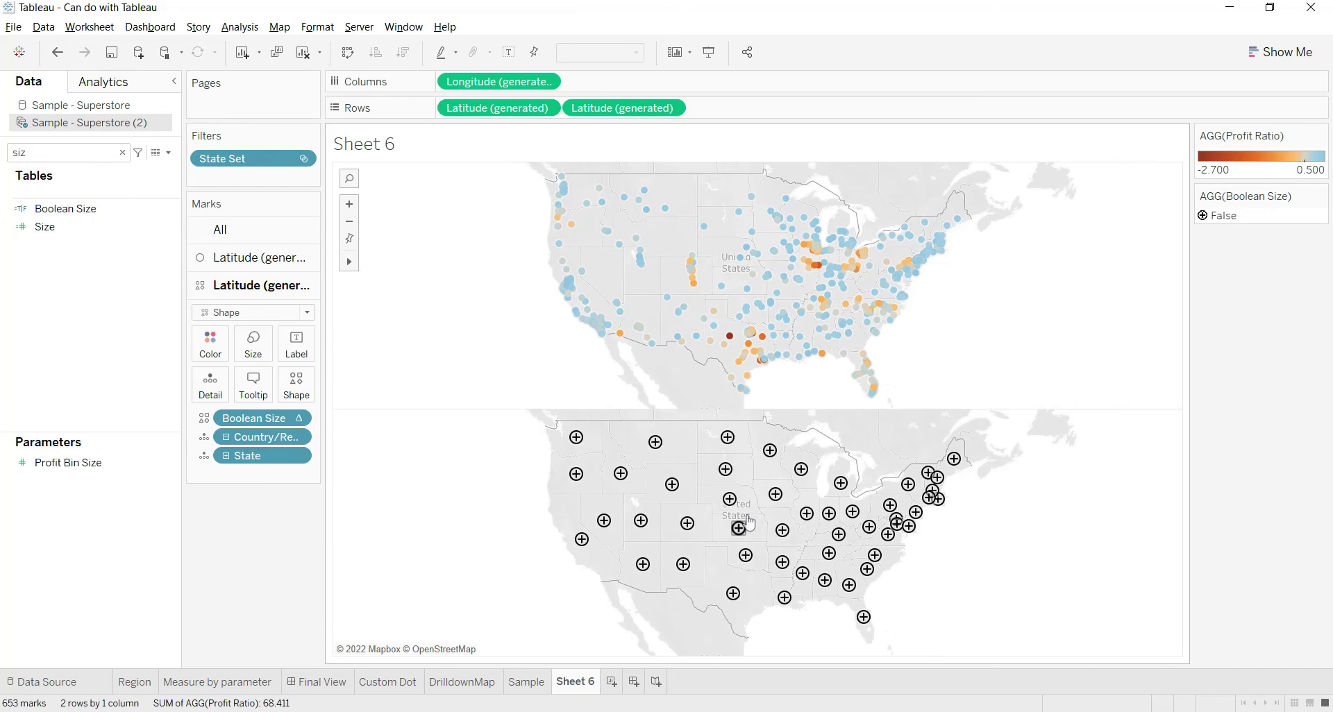
Make the second Latitude (generated) a dual axis, testing with Wyoming.
click(672, 109)
click(657, 252)
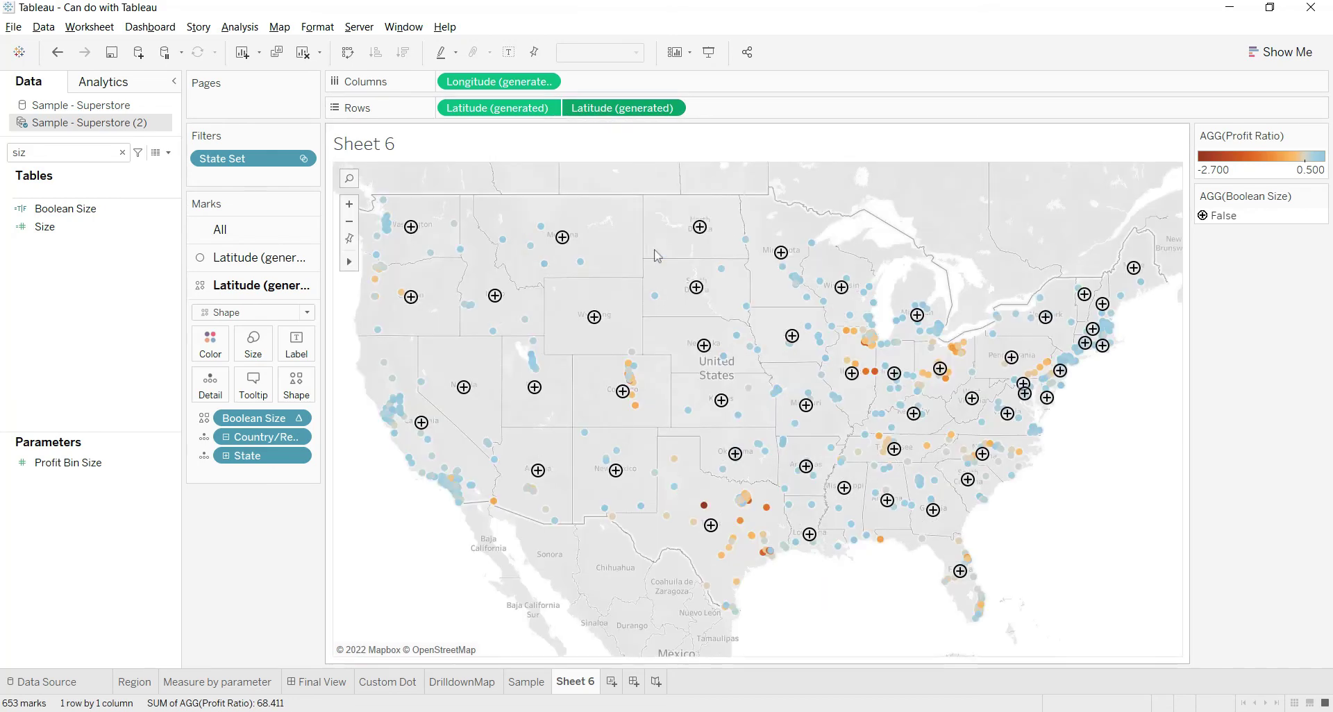
click(599, 321)
click(522, 191)
Test drill-down by expanding and collapsing Texas and South Dakota.
click(715, 527)
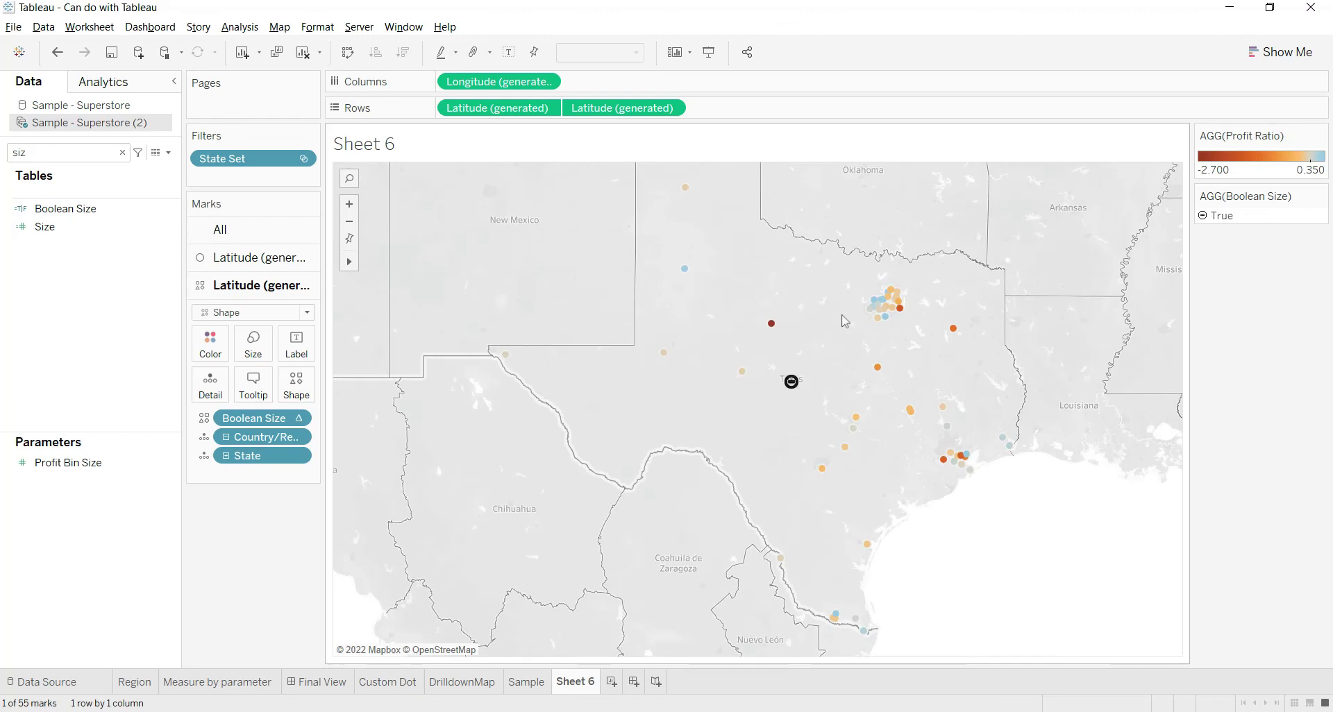
click(791, 384)
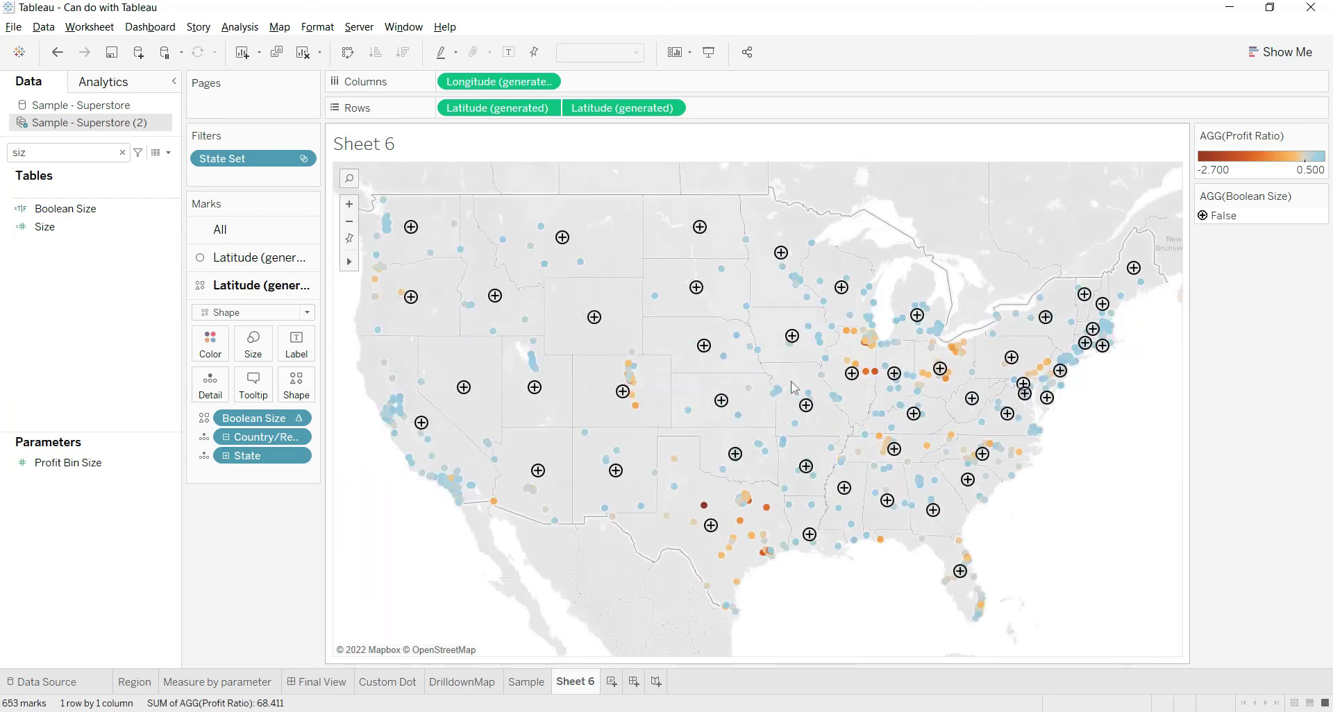
drag(691, 293, 744, 374)
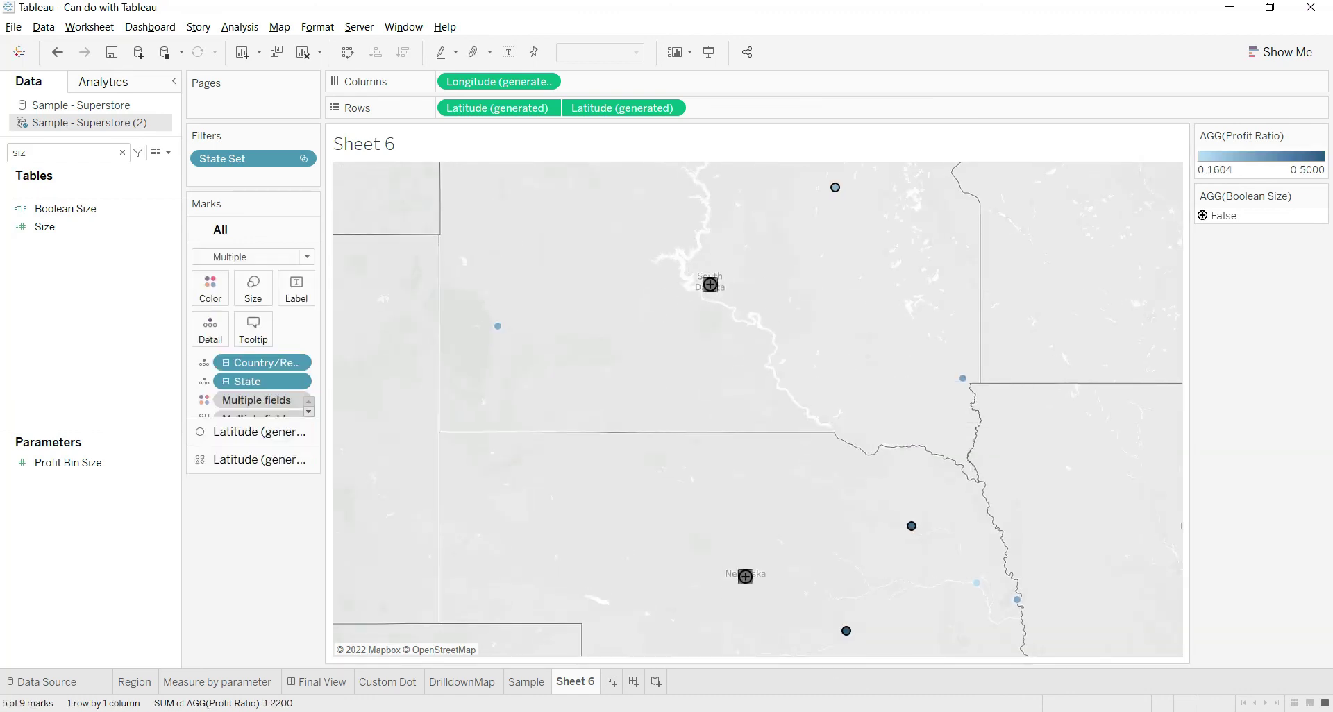
click(713, 291)
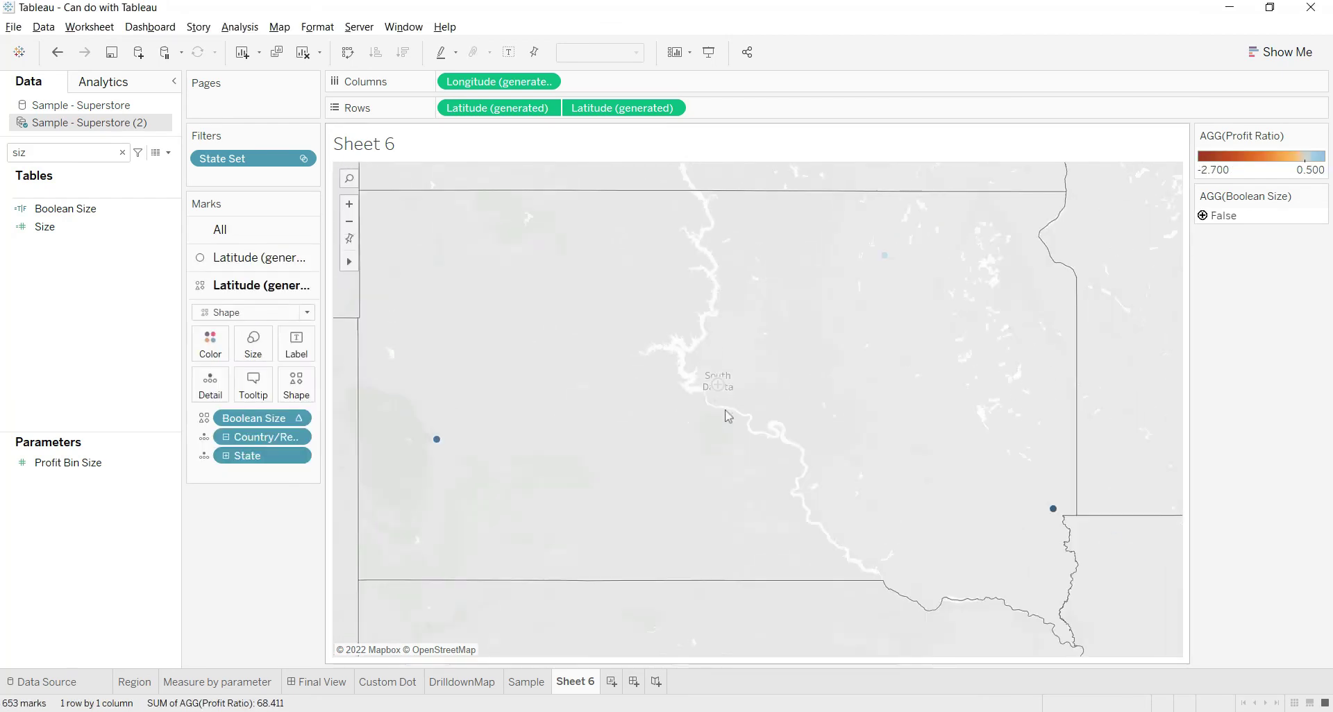
click(727, 416)
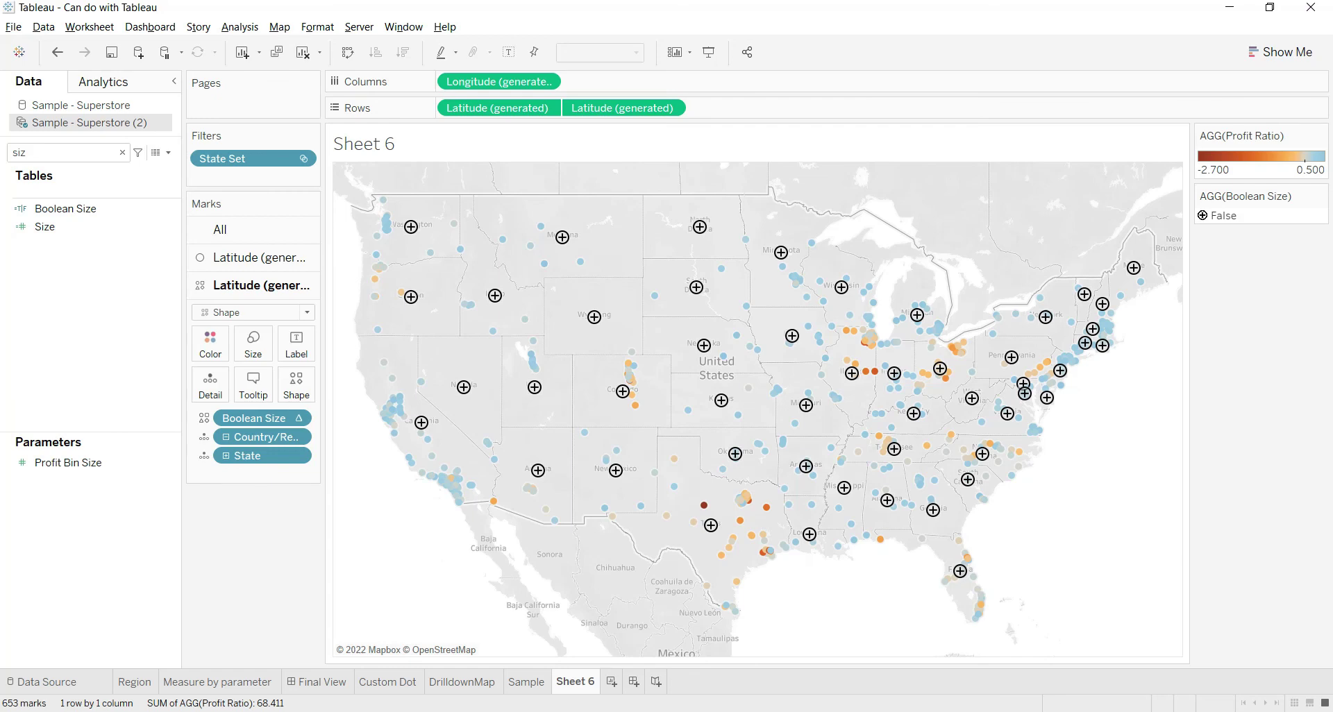